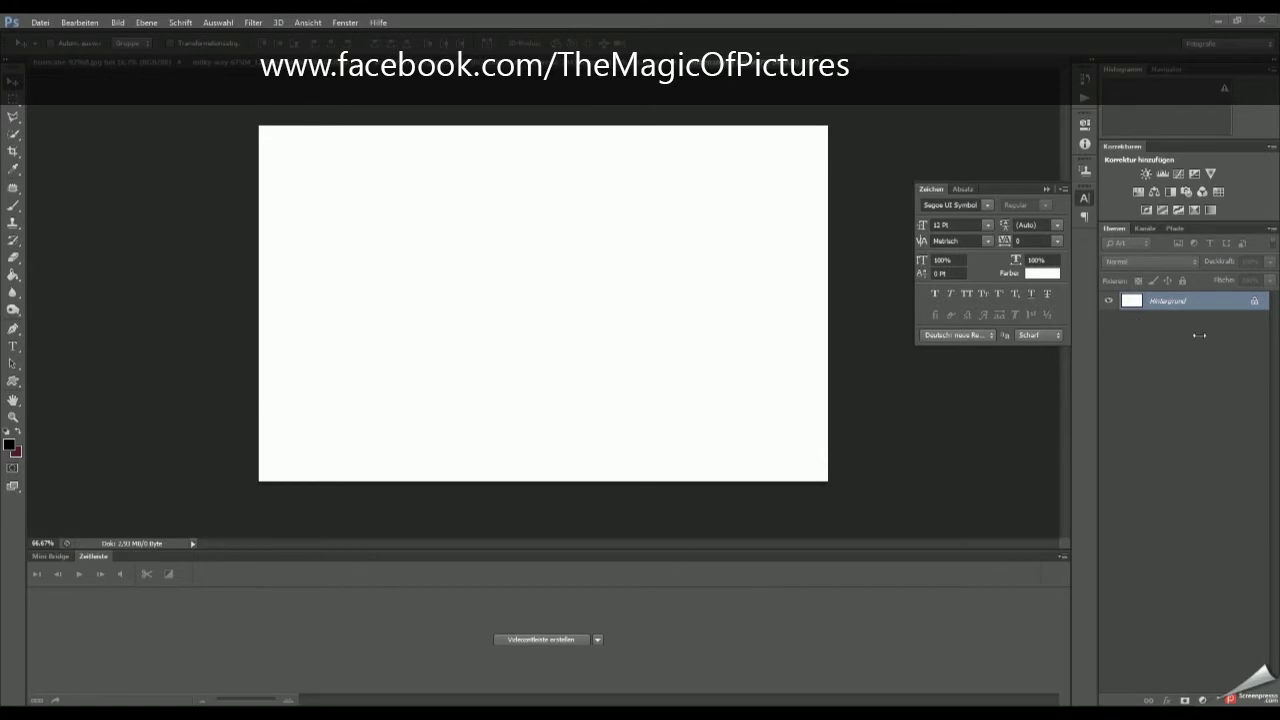
- Fill the new document's blank canvas with solid black using the Paint Bucket
left_click(790, 397)
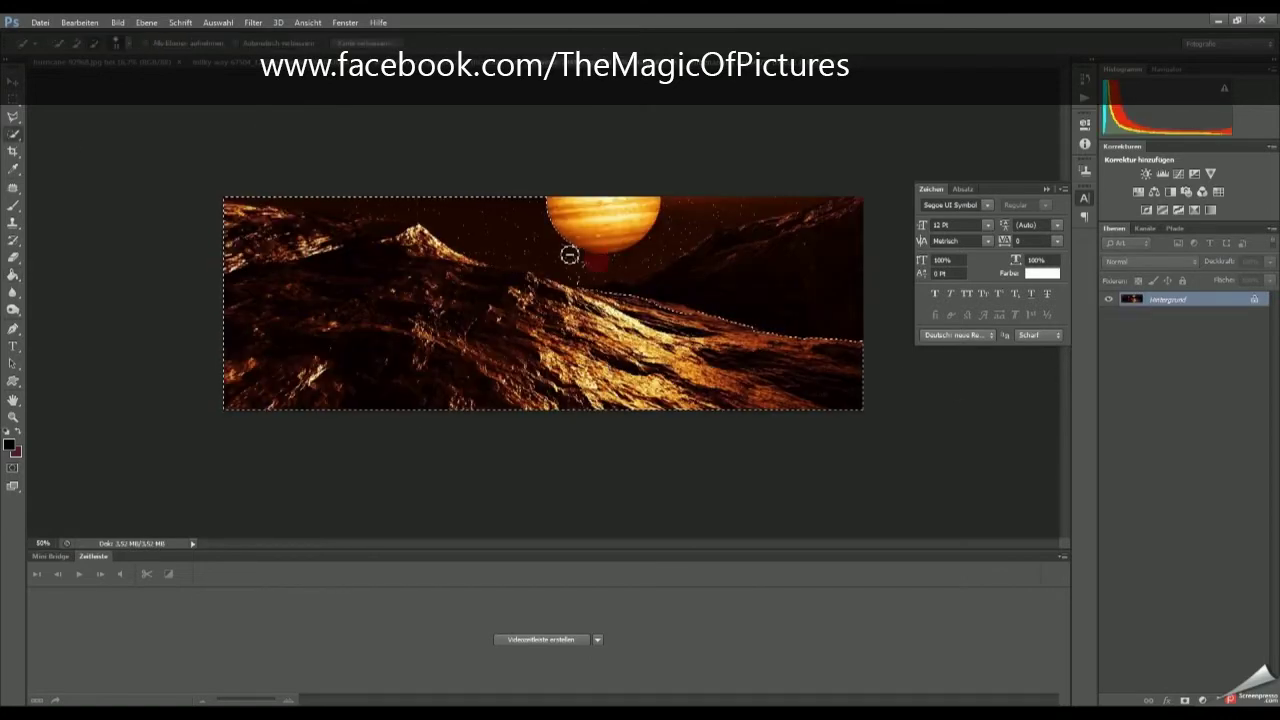
- Scale down and tilt the landscape, then rotate the sun piece to a new angle
left_click_drag(749, 409, 543, 371)
left_click_drag(606, 289, 617, 337)
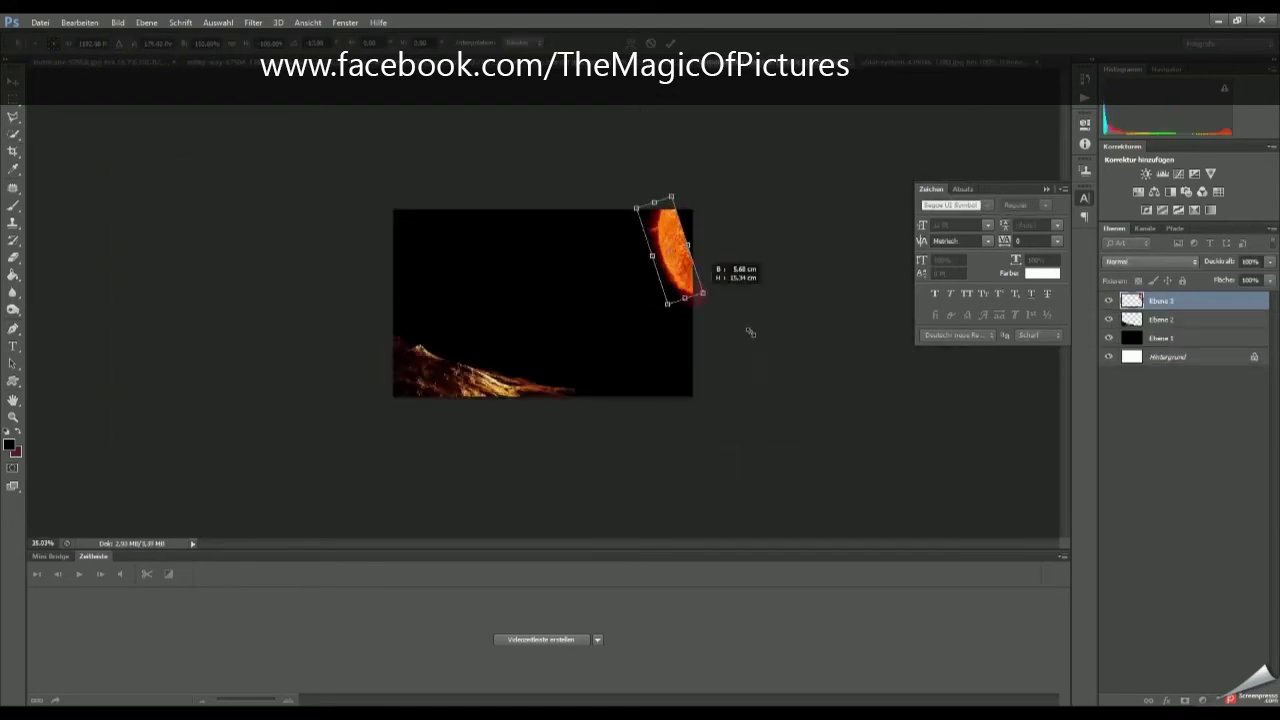
left_click_drag(749, 334, 620, 228)
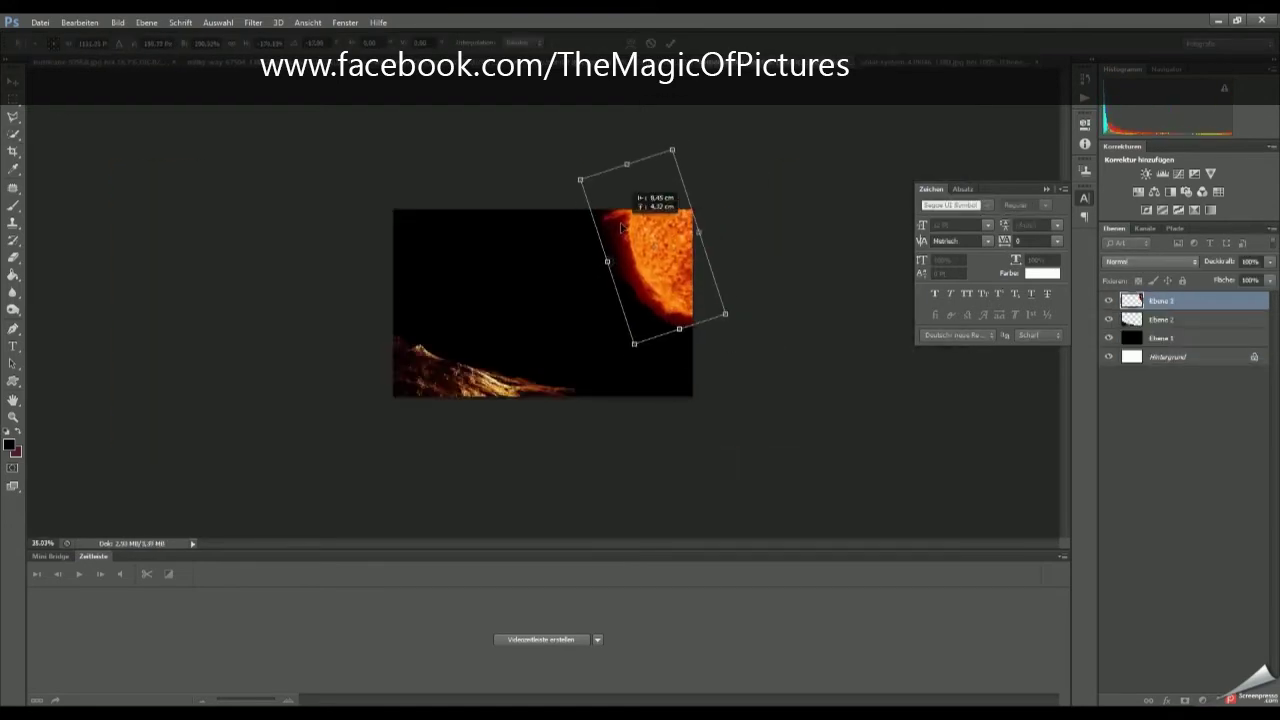
key("Return")
key("ctrl+t")
mouse_move(617, 346)
left_mouse_down()
mouse_move(786, 326)
mouse_move(671, 165)
left_mouse_up()
key("Return")
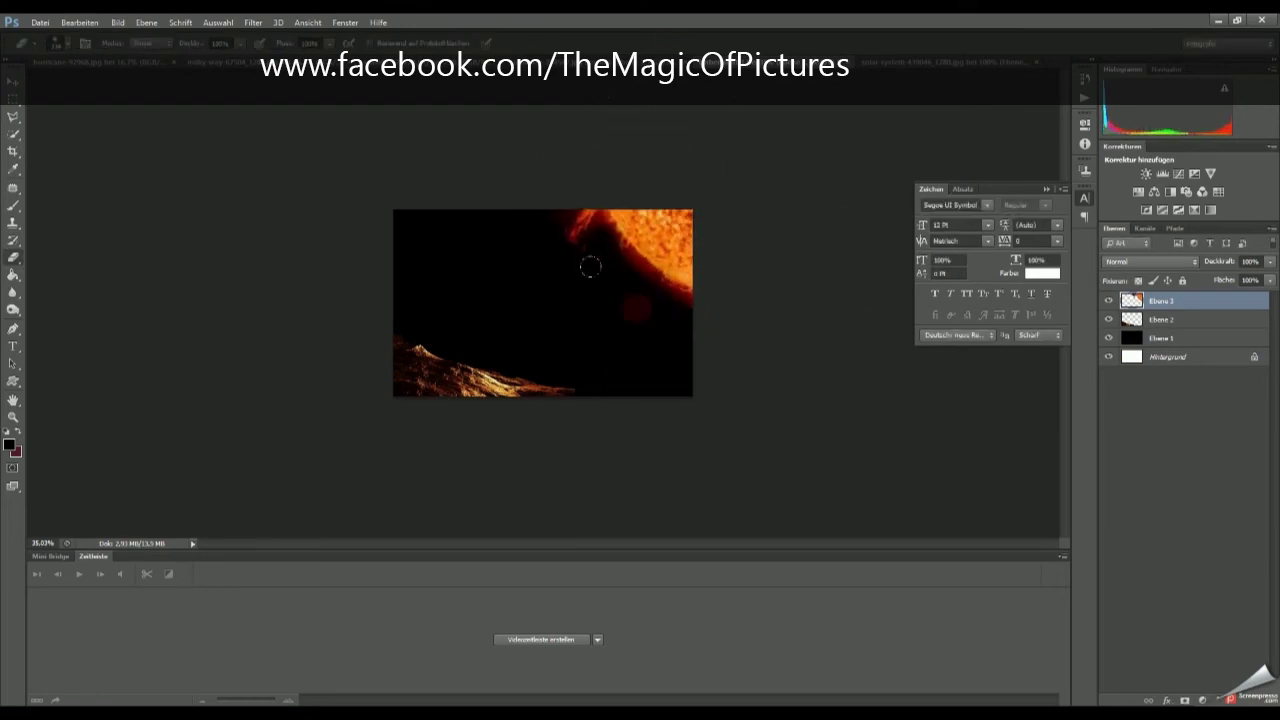
- Extend the canvas upward, with the landscape bottom-left and the sun top-right
left_click_drag(480, 370, 440, 395)
key("c")
left_click_drag(543, 209, 547, 165)
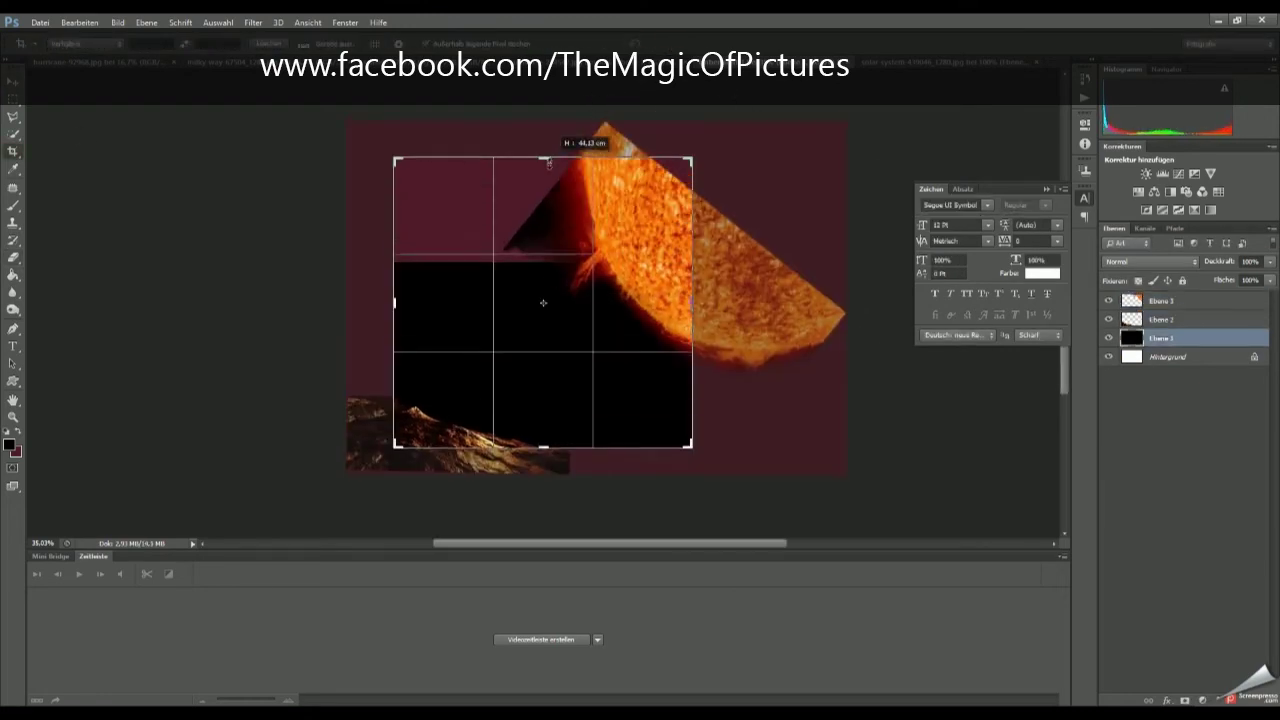
key("Return")
key("v")
left_click_drag(618, 313, 728, 217)
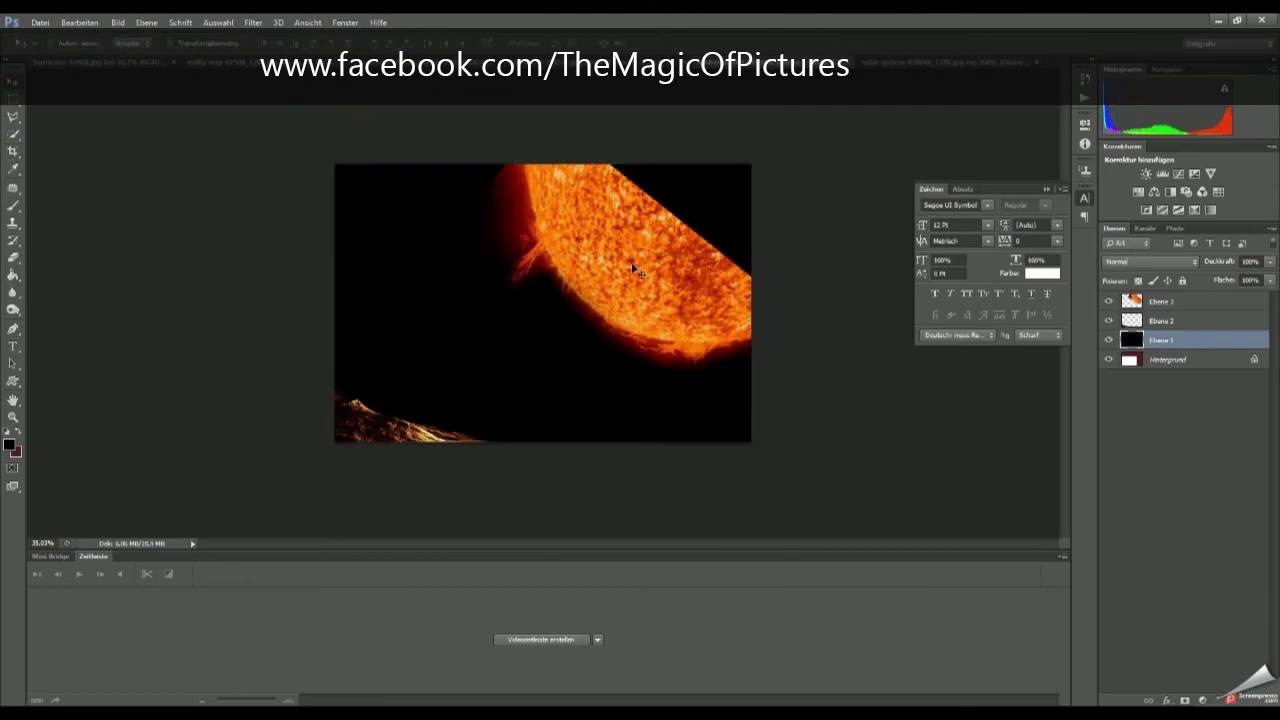
- Duplicate the landscape layer and set the rotated copy at the bottom left
left_click(440, 420)
key("ctrl+j")
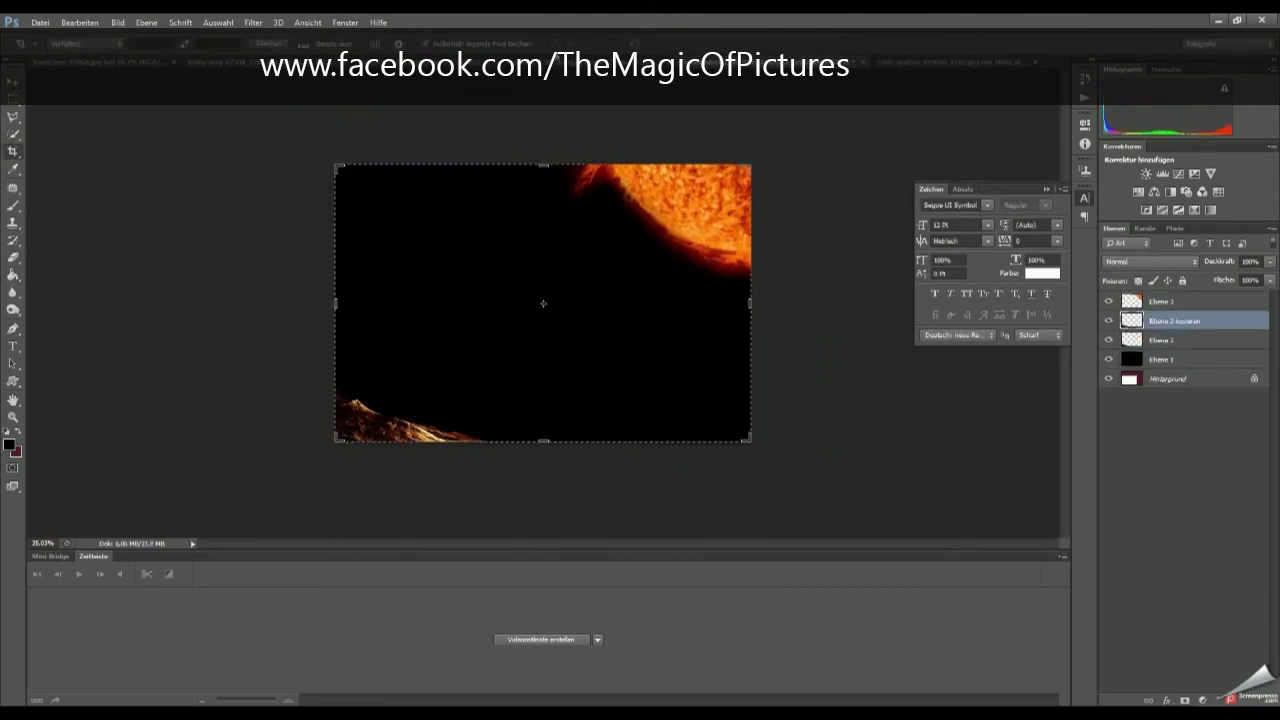
left_click_drag(438, 421, 420, 440)
key("ctrl+t")
left_click_drag(325, 372, 310, 350)
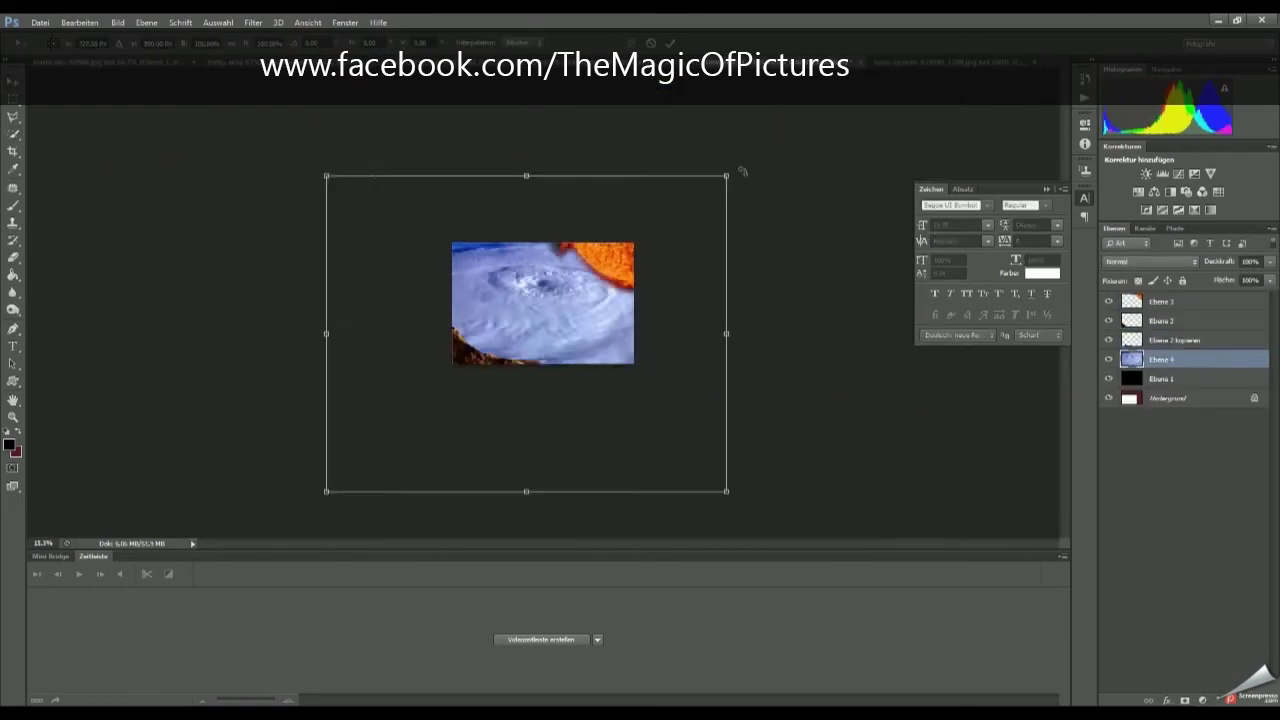
- Shrink, straighten and reposition the earth image across the lower scene
mouse_move(742, 171)
left_mouse_down()
mouse_move(593, 331)
mouse_move(592, 372)
left_mouse_up()
left_click_drag(690, 440, 714, 294)
key("Return")
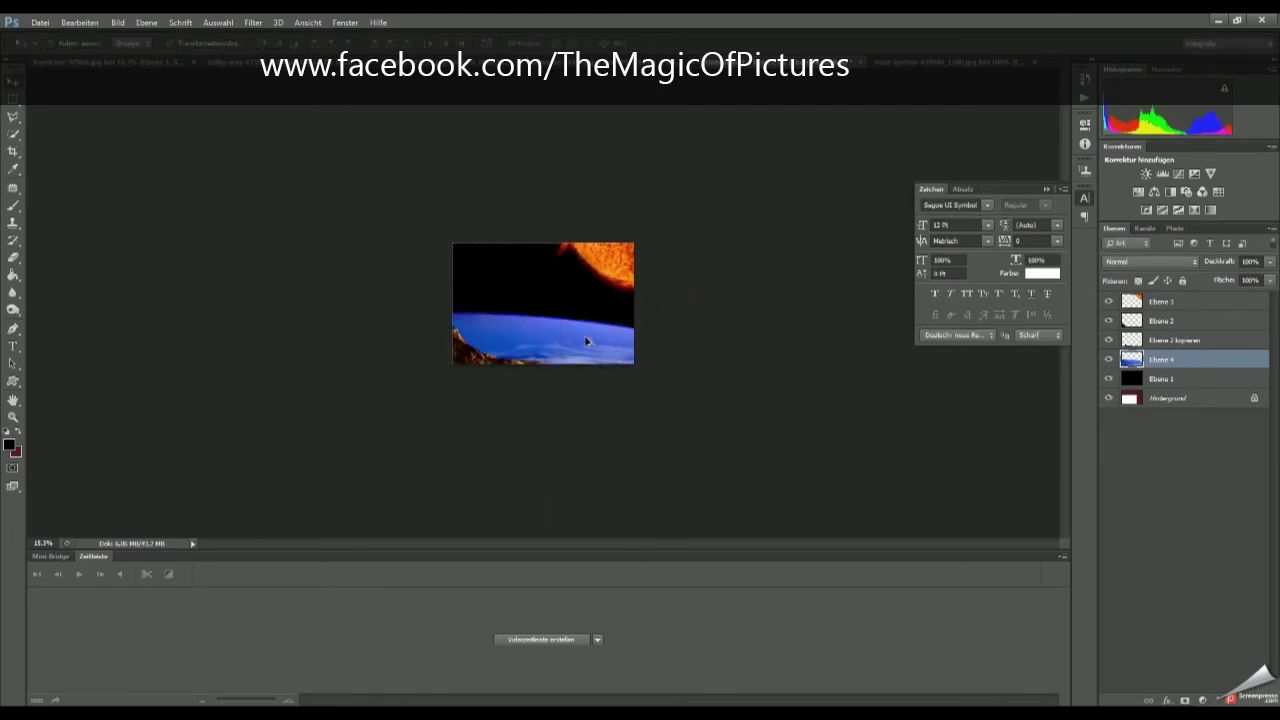
scroll(587, 342, "up", 5)
- Touch up the earth surface with the Clone Stamp and erase its top edge
key("s")
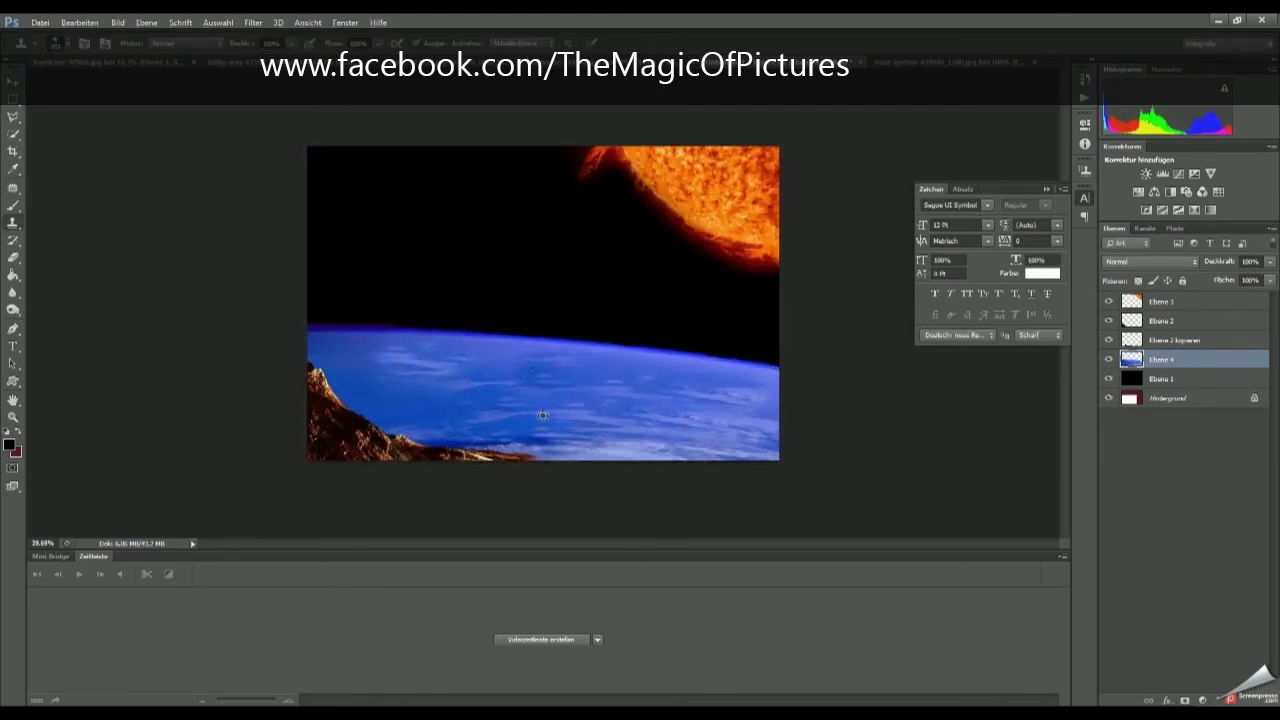
left_click_drag(581, 364, 598, 432)
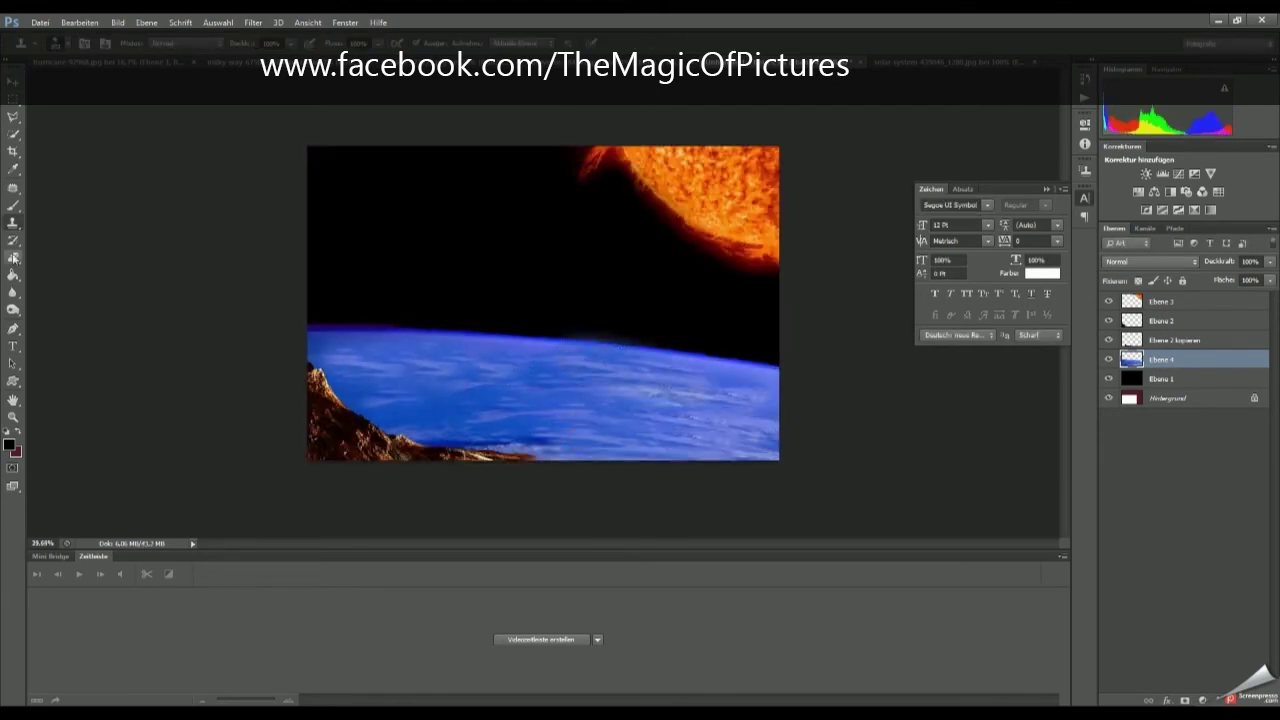
left_click(13, 257)
scroll(194, 237, "up", 3)
scroll(150, 288, "up", 2)
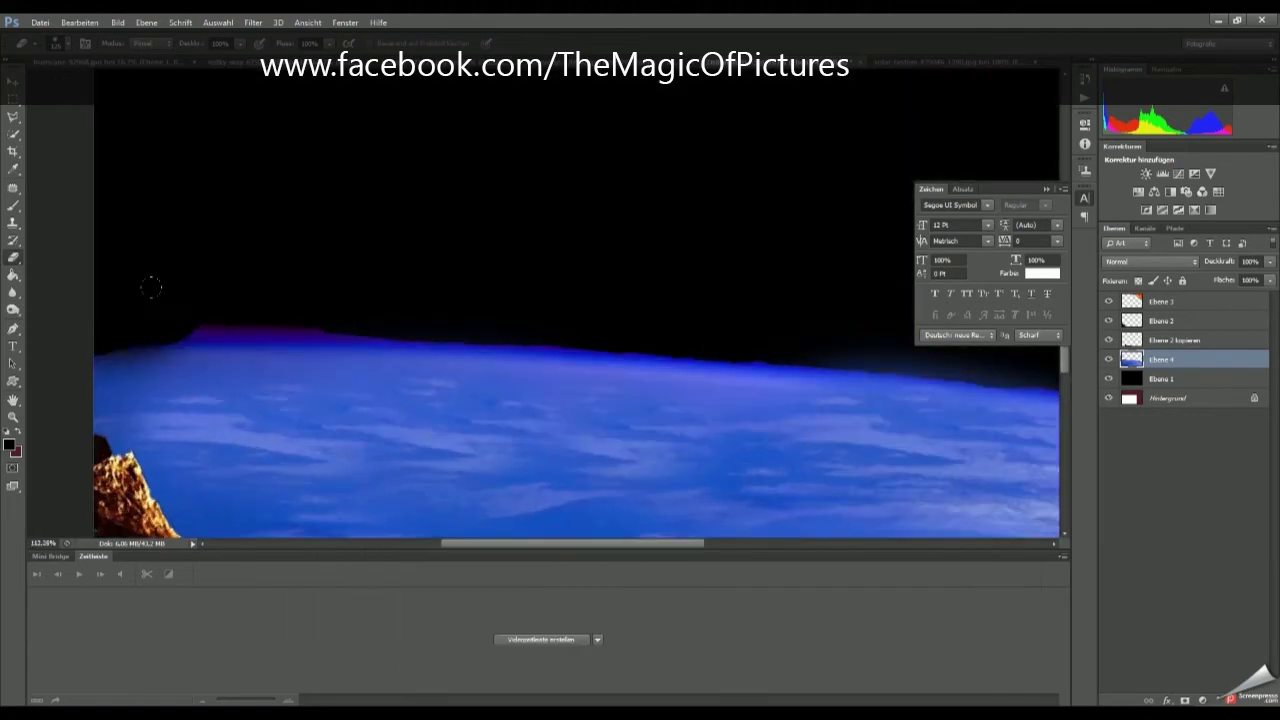
scroll(390, 325, "right", 5)
scroll(369, 252, "down", 2)
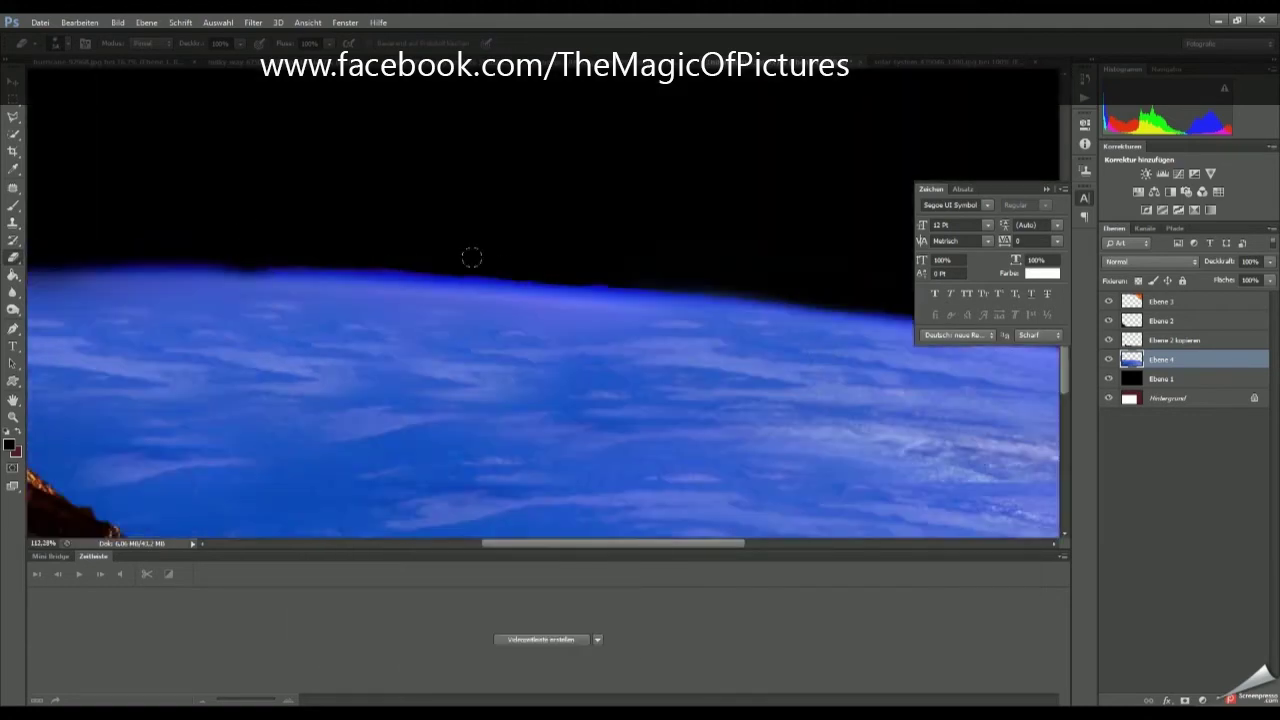
scroll(471, 257, "down", 2)
scroll(784, 358, "down", 1)
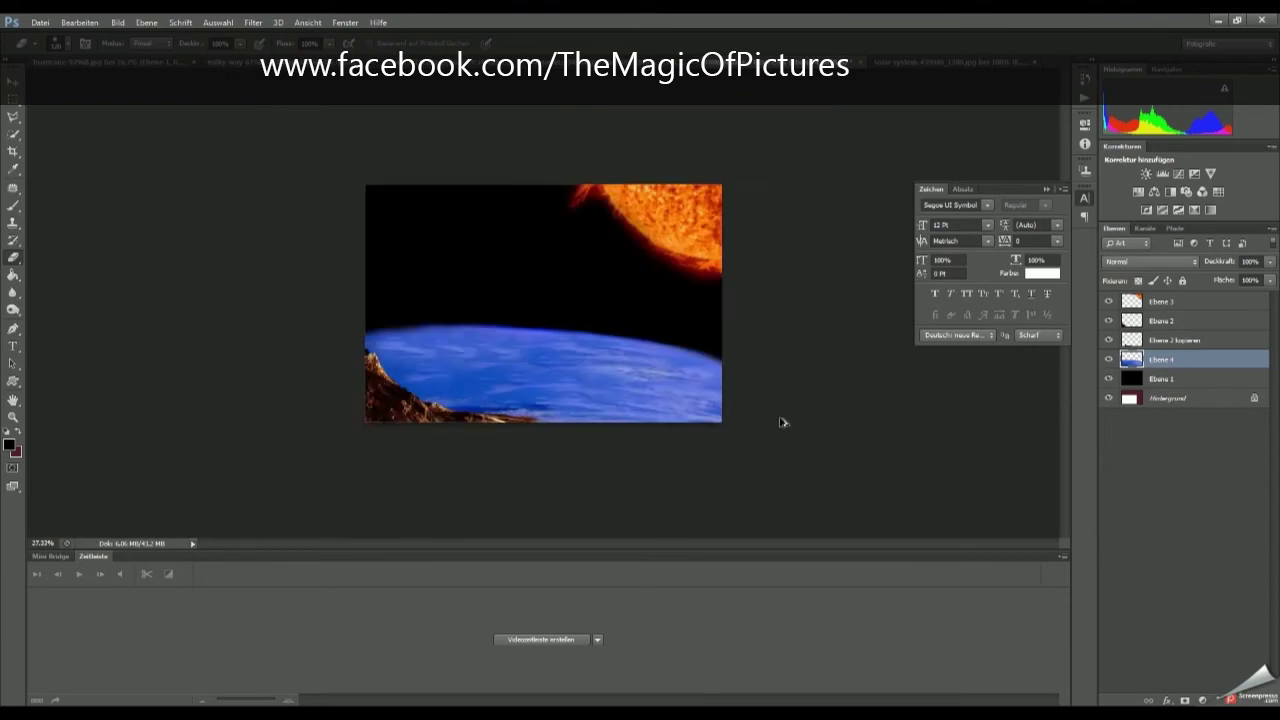
- Warp the earth layer into a curved horizon and move it into place
key("ctrl+t")
scroll(780, 423, "down", 1)
left_click(620, 43)
left_click_drag(500, 300, 538, 315)
key("Return")
left_click_drag(714, 420, 624, 376)
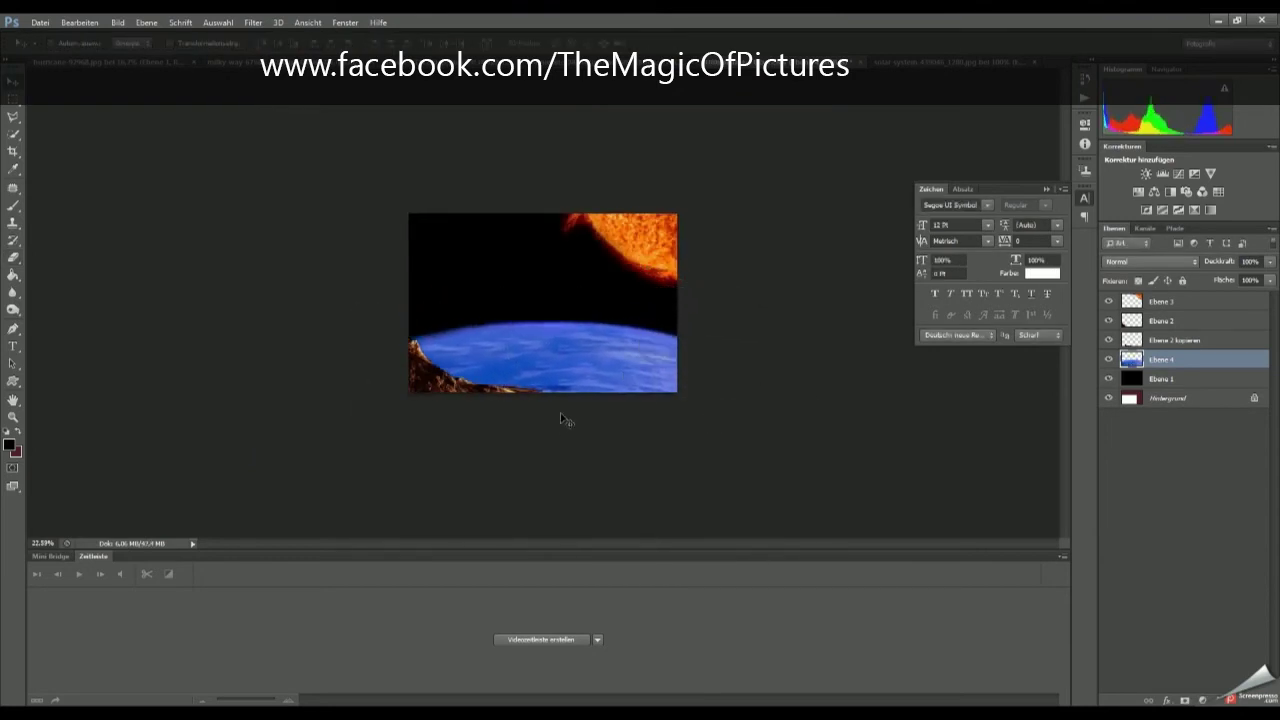
- Choose a brush shape and select the black background layer
key("b")
right_click(696, 448)
scroll(896, 475, "down", 3)
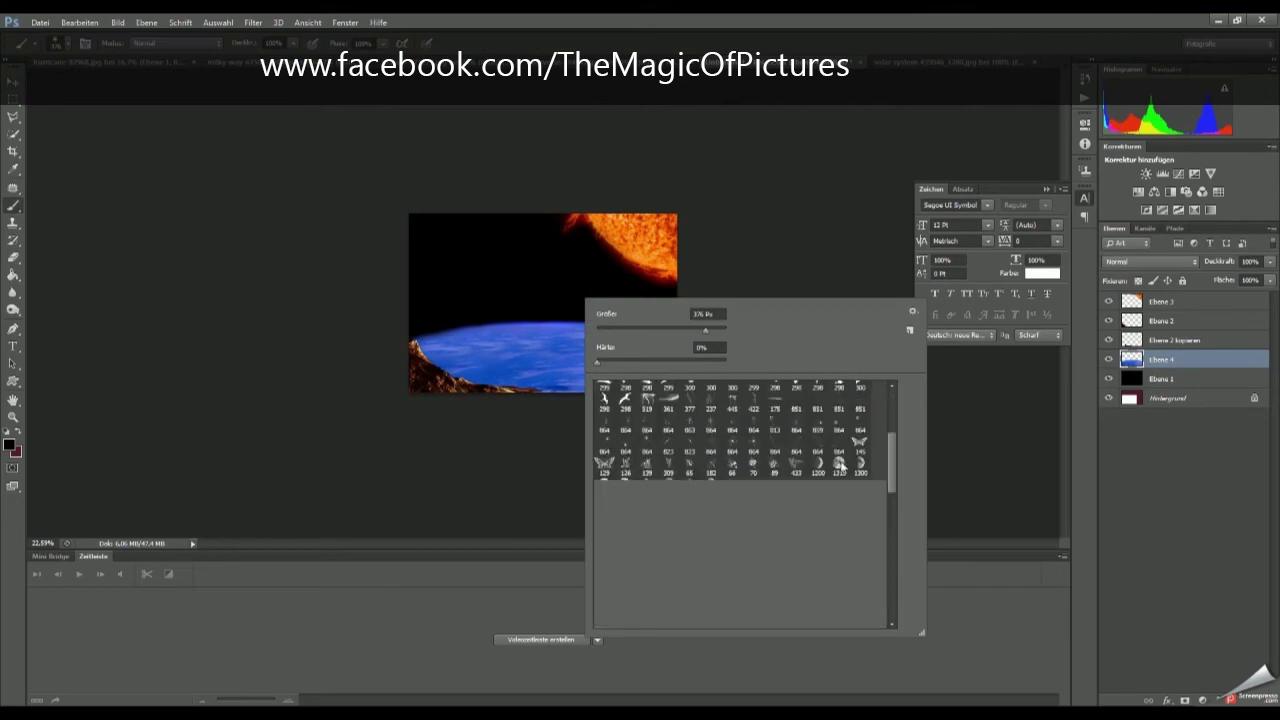
left_click(1160, 379)
- Set a green foreground colour and fill the moon layer with it
left_click(11, 442)
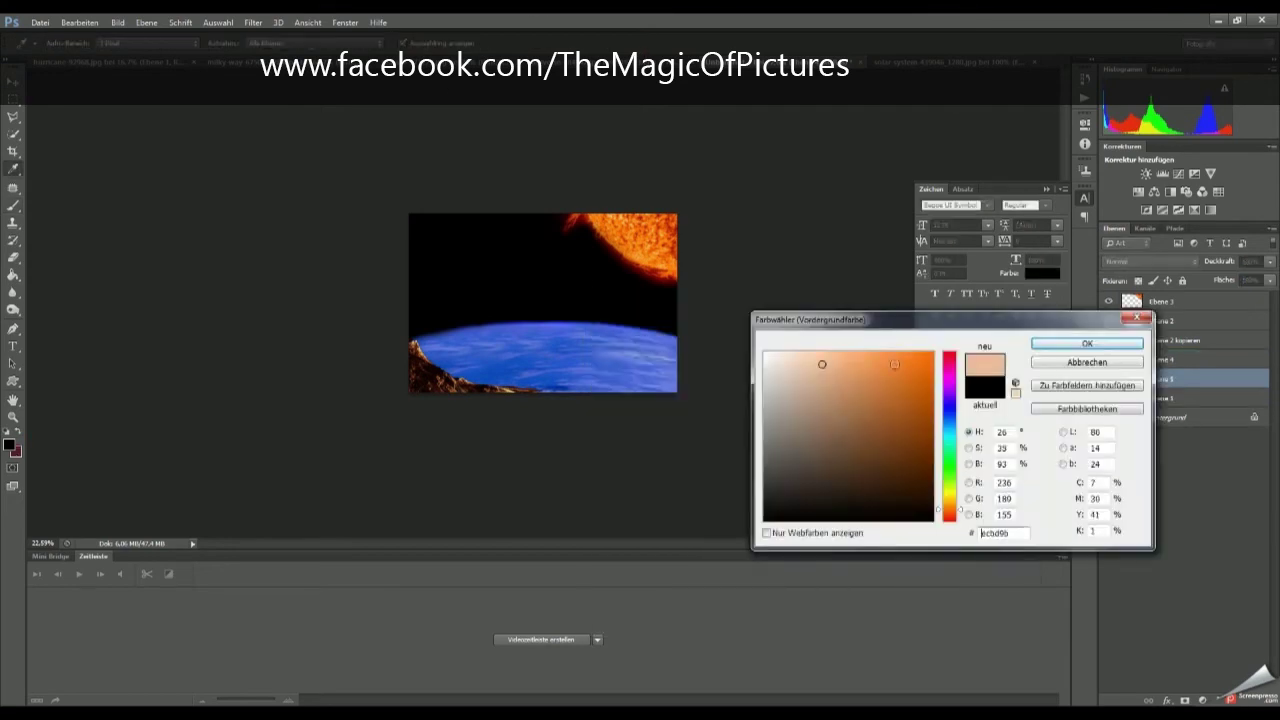
left_click(11, 442)
key("Return")
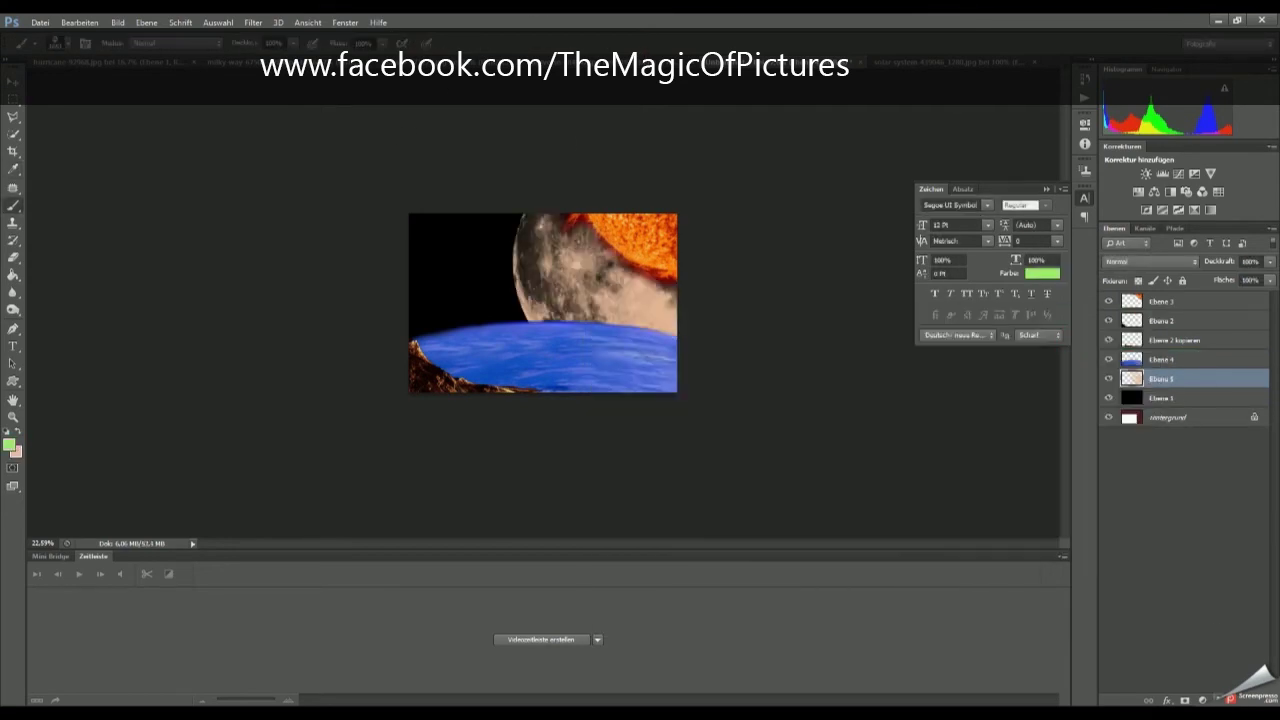
key("alt+BackSpace")
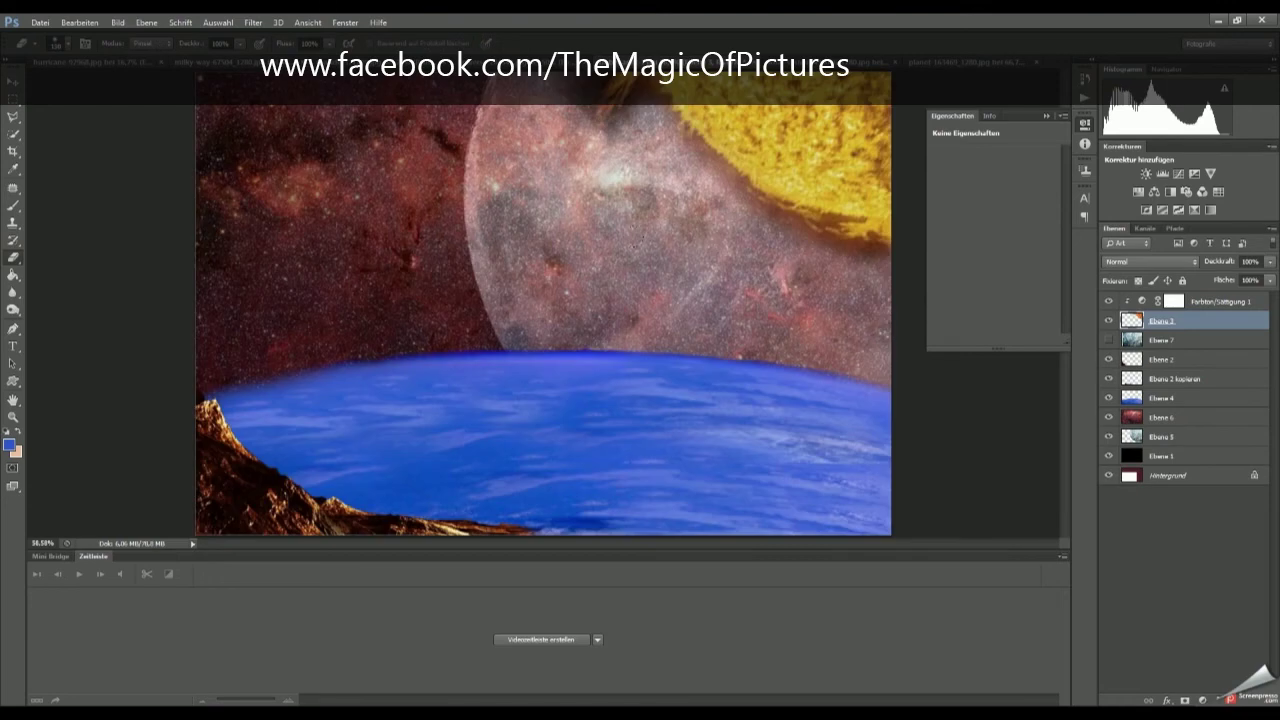
- Duplicate the sun layer and clip the white fog layer to the earth layer
scroll(474, 316, "down", 2)
scroll(474, 316, "down", 5)
key("ctrl+j")
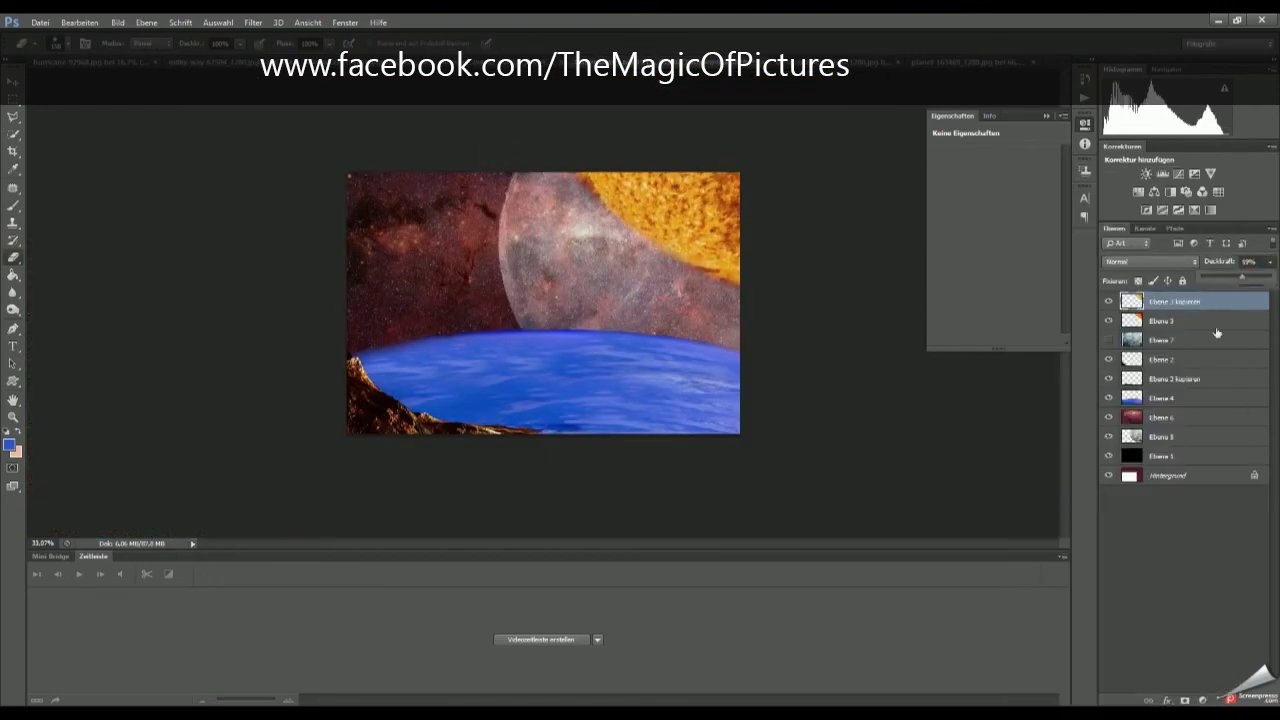
left_click(1160, 378)
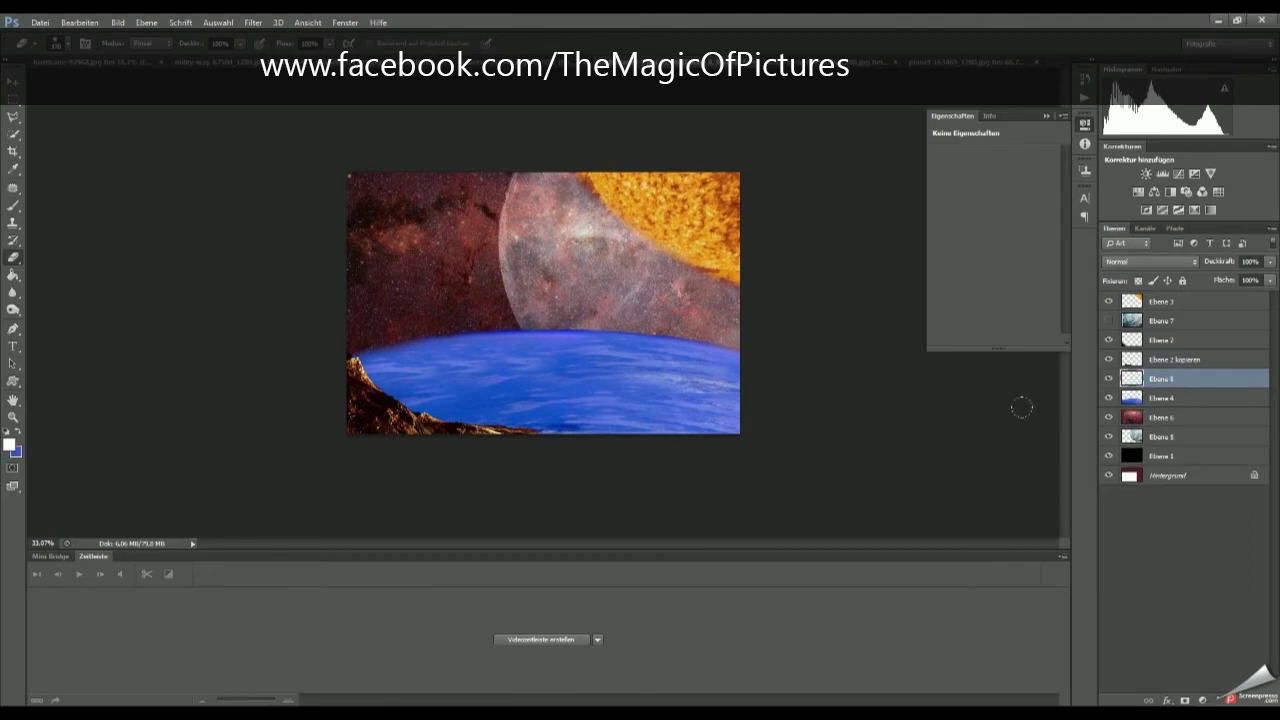
left_click(1160, 388, "alt")
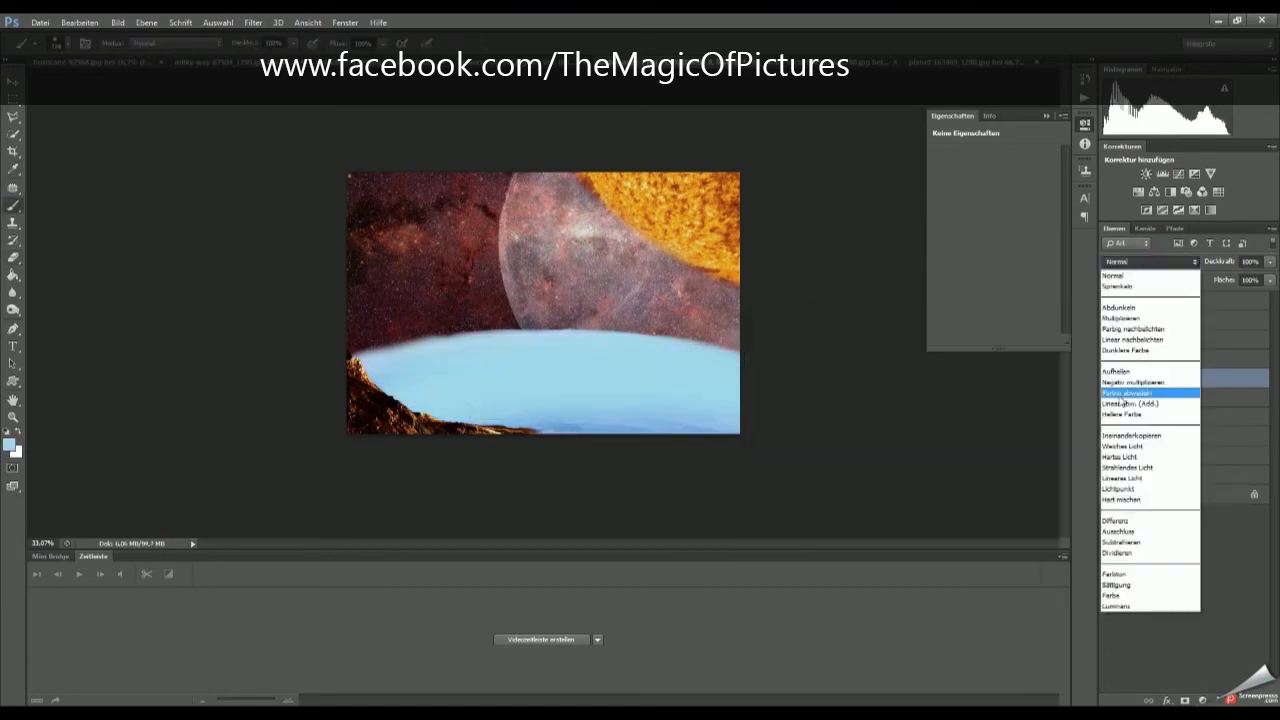
- Draw an elliptical marquee along the planet's edge and invert the selection
left_click_drag(708, 469, 709, 489)
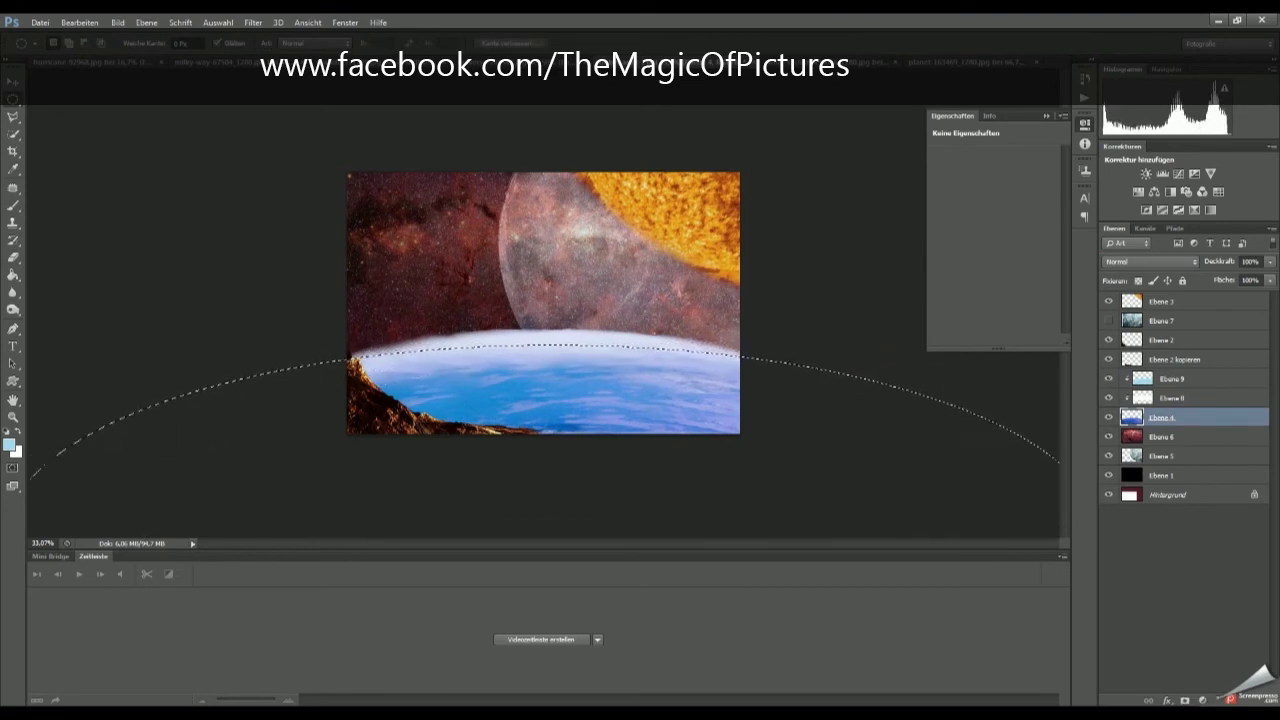
left_click(218, 22)
left_click(241, 72)
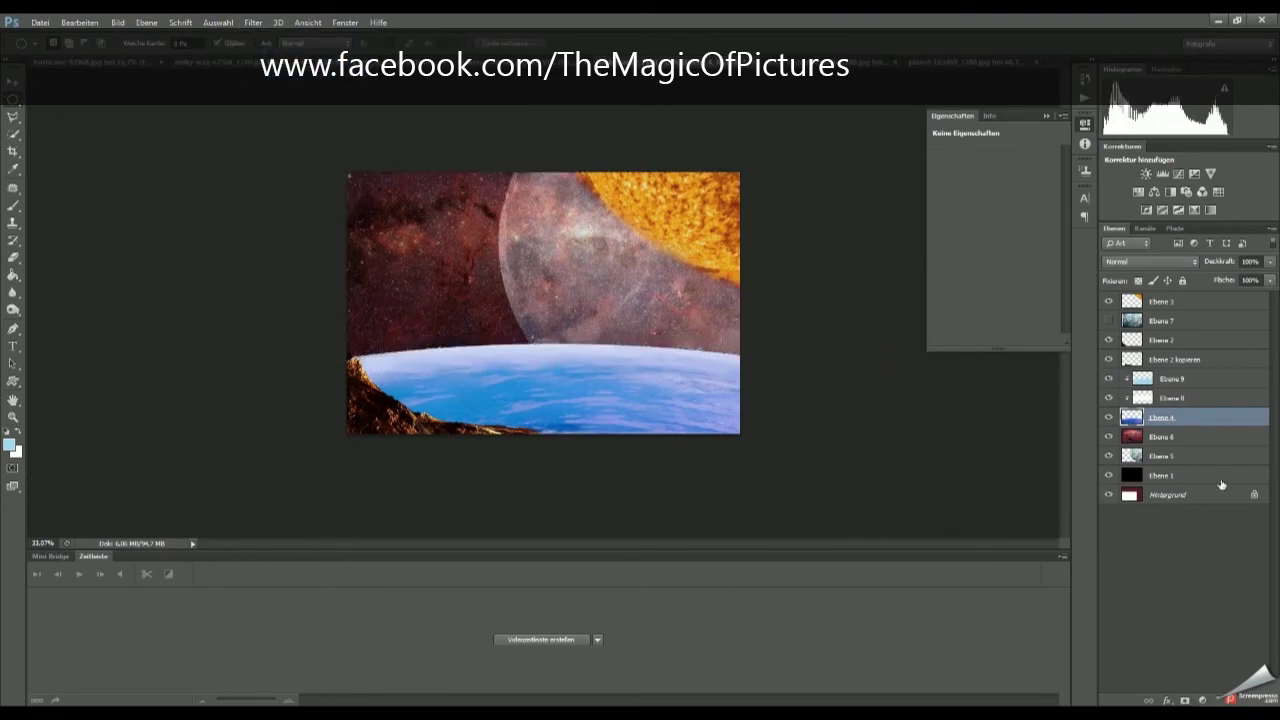
- Select both rock layers, then move and rotate the rocky ledge
left_click(1160, 340)
left_click(1172, 359, "shift")
key("v")
mouse_move(455, 411)
left_mouse_down()
mouse_move(540, 437)
mouse_move(470, 370)
left_mouse_up()
key("Return")
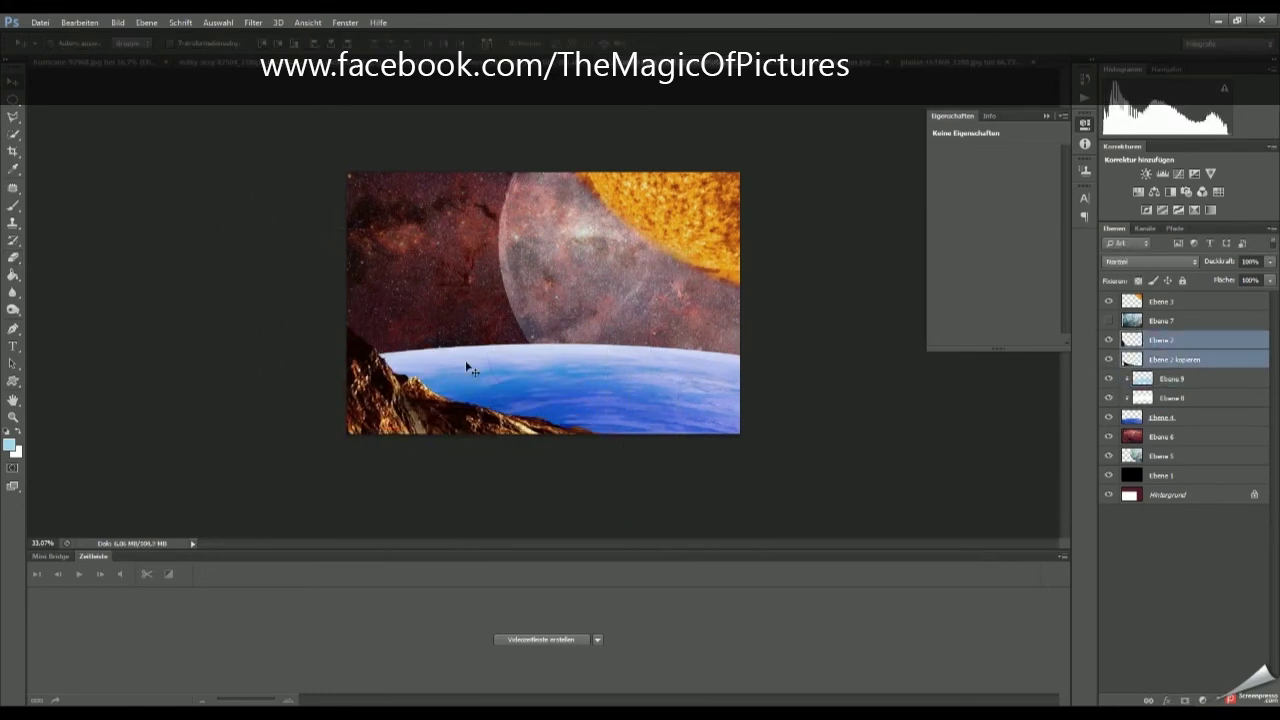
- Erase excess and add a Curves adjustment layer
key("e")
left_click(1178, 173)
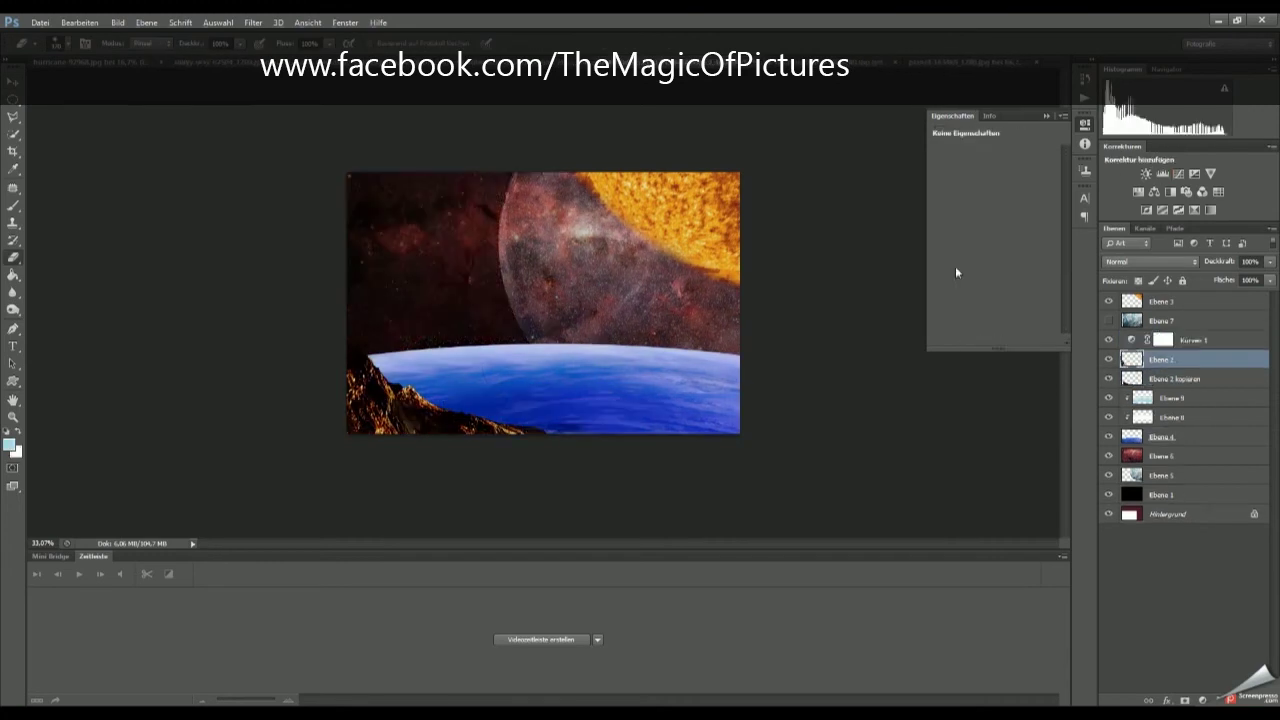
right_click(1232, 345)
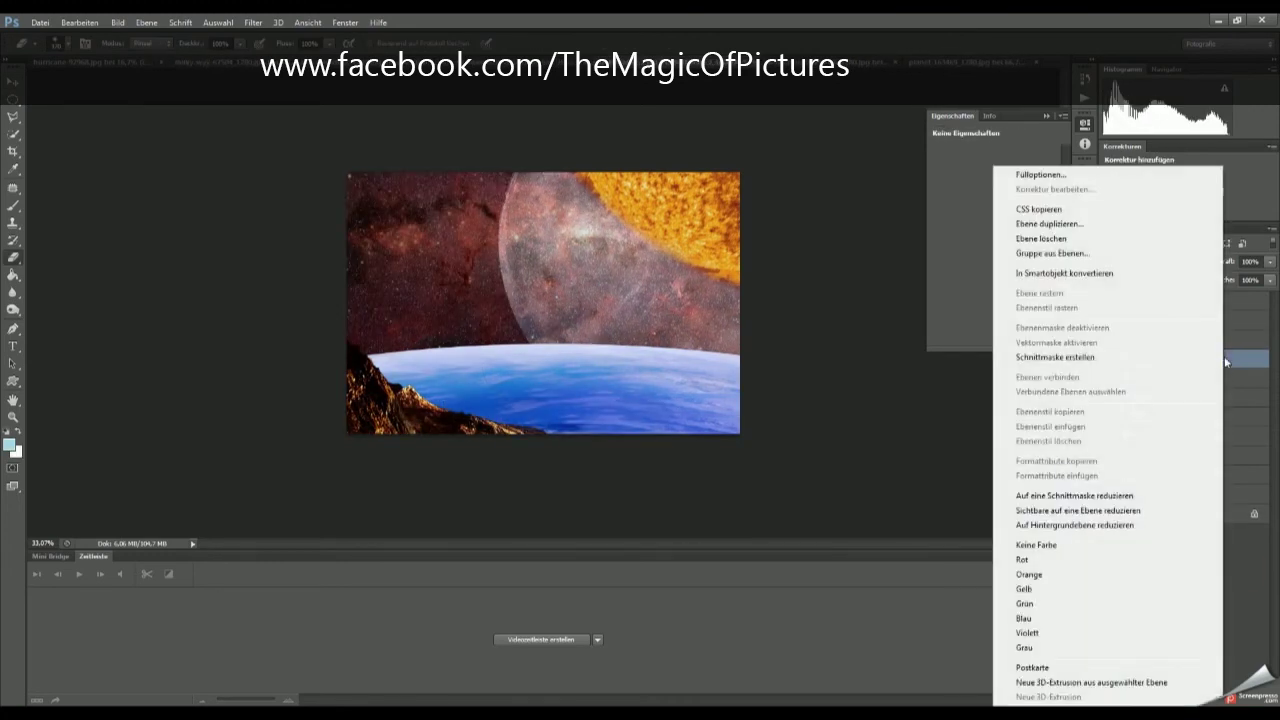
- Add a Hue/Saturation adjustment to the earth layer
right_click(1173, 366)
key("Escape")
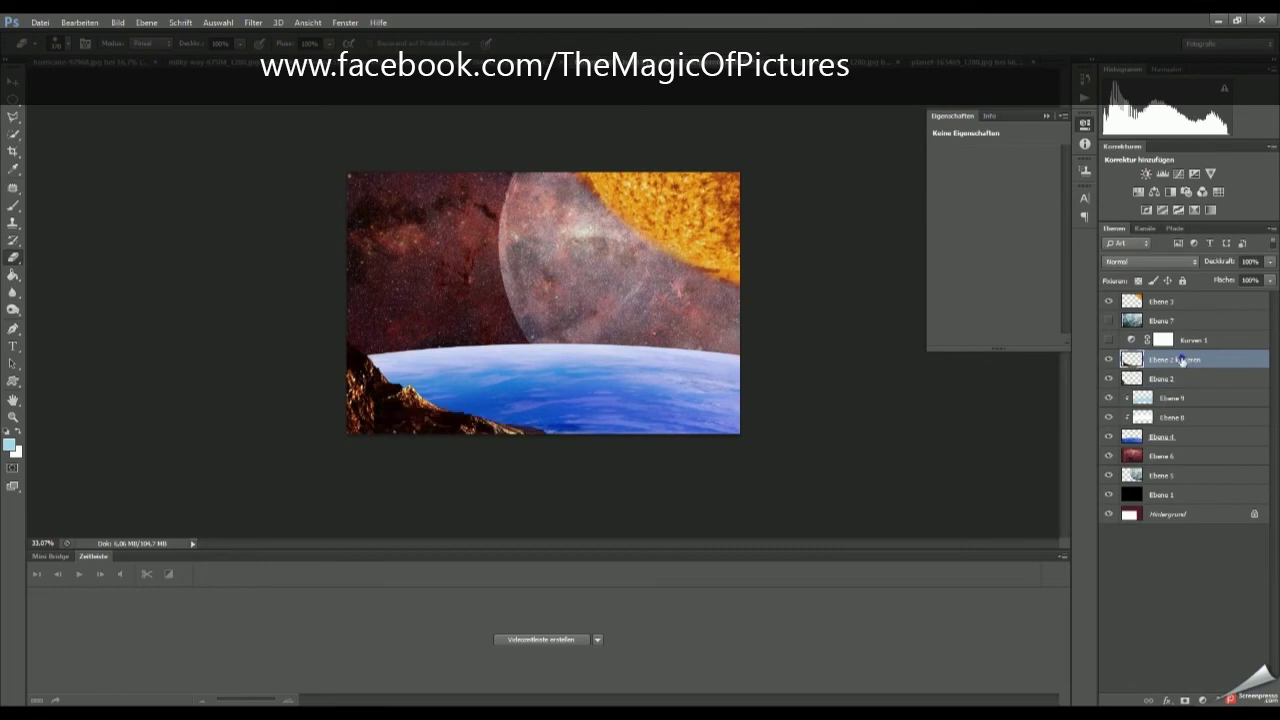
left_click(1154, 191)
- Try a dark stroke on a new layer over the earth, then undo it
left_click(1203, 700)
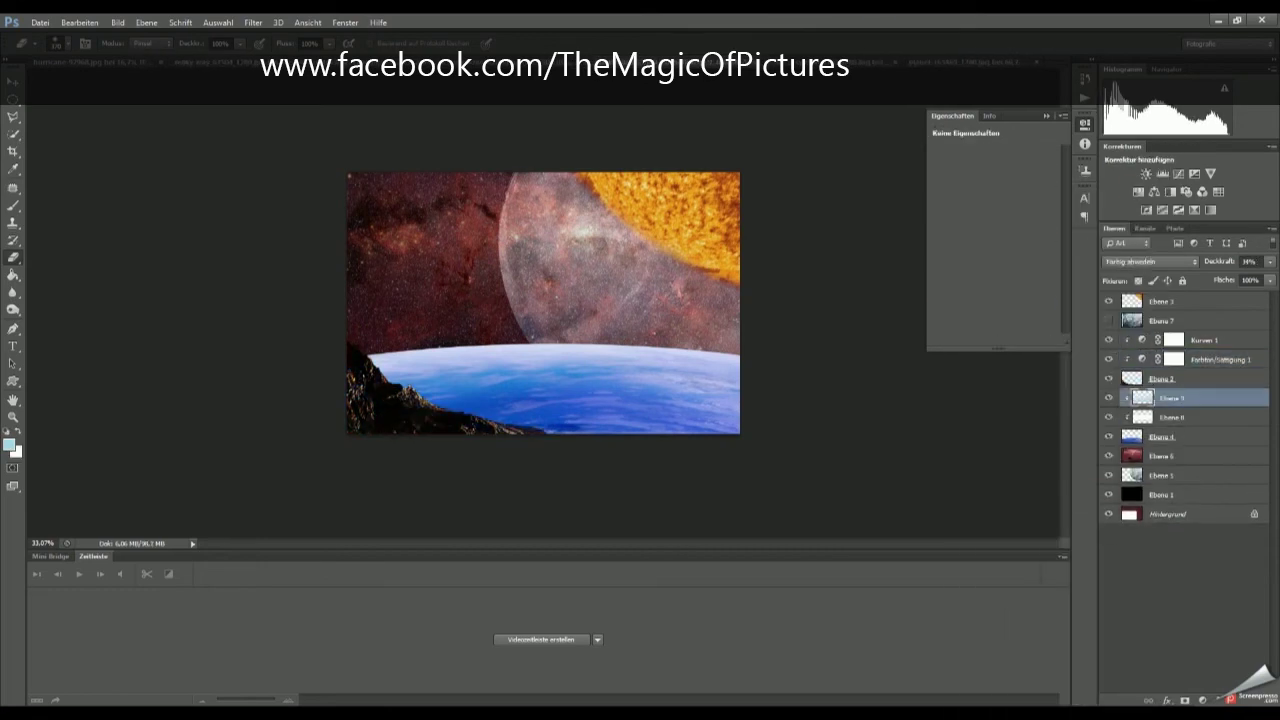
left_click(9, 445)
left_click(1108, 340)
left_click_drag(420, 400, 662, 405)
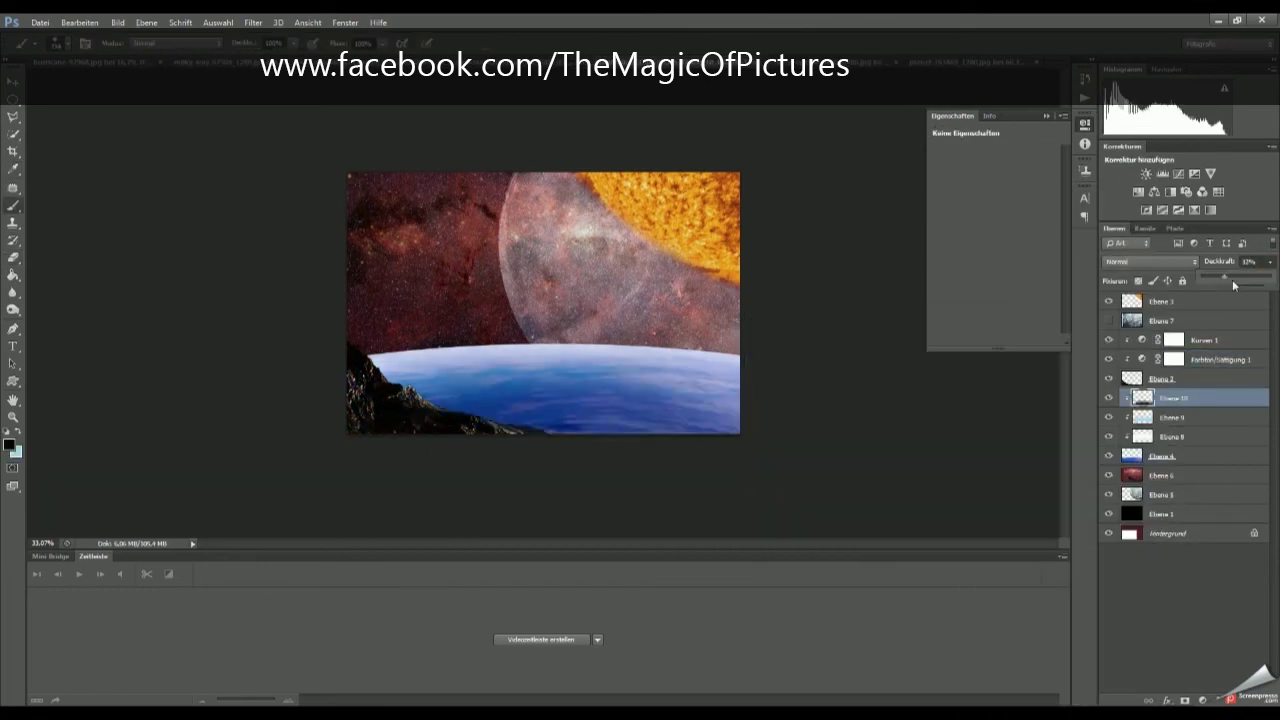
key("ctrl+z")
- On a new layer below Ebene 4, paint a soft bluish glow along the horizon
left_click(1165, 456)
left_click(1203, 700, "ctrl")
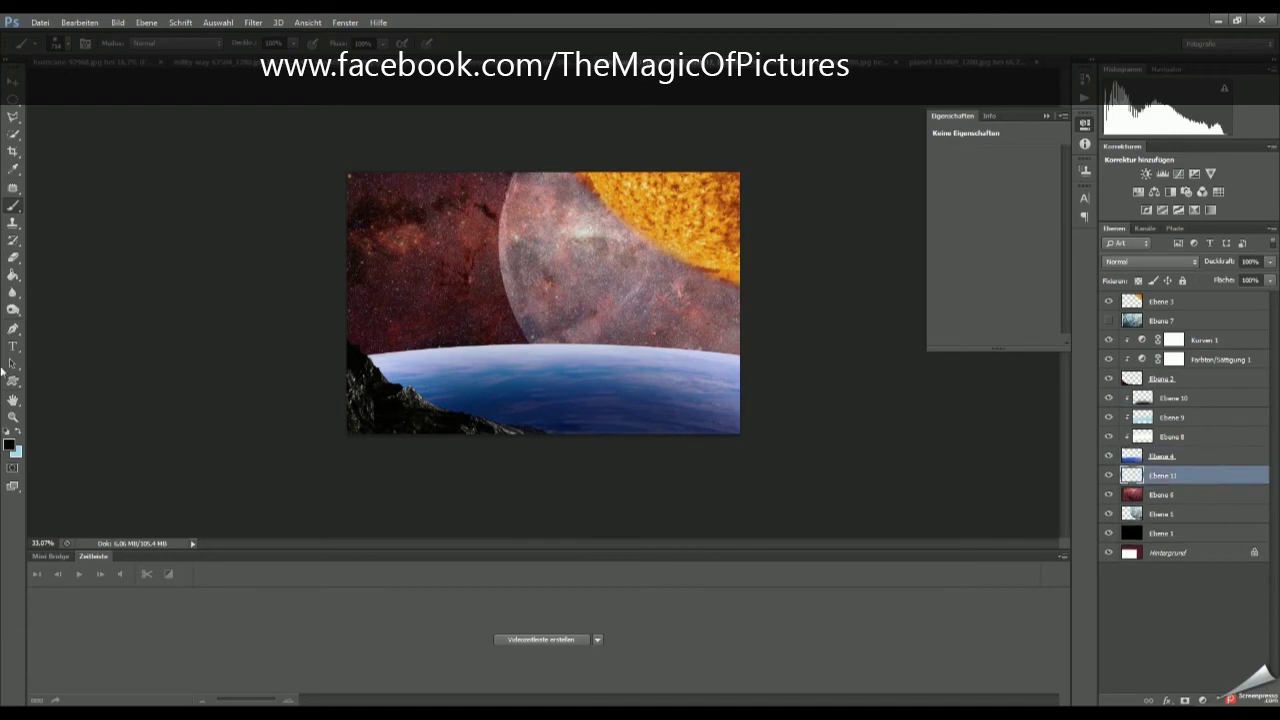
key("x")
left_click_drag(350, 326, 740, 322)
- On new layers, paint soft white haze over the moon's left side and edge
left_click(1203, 700, "ctrl")
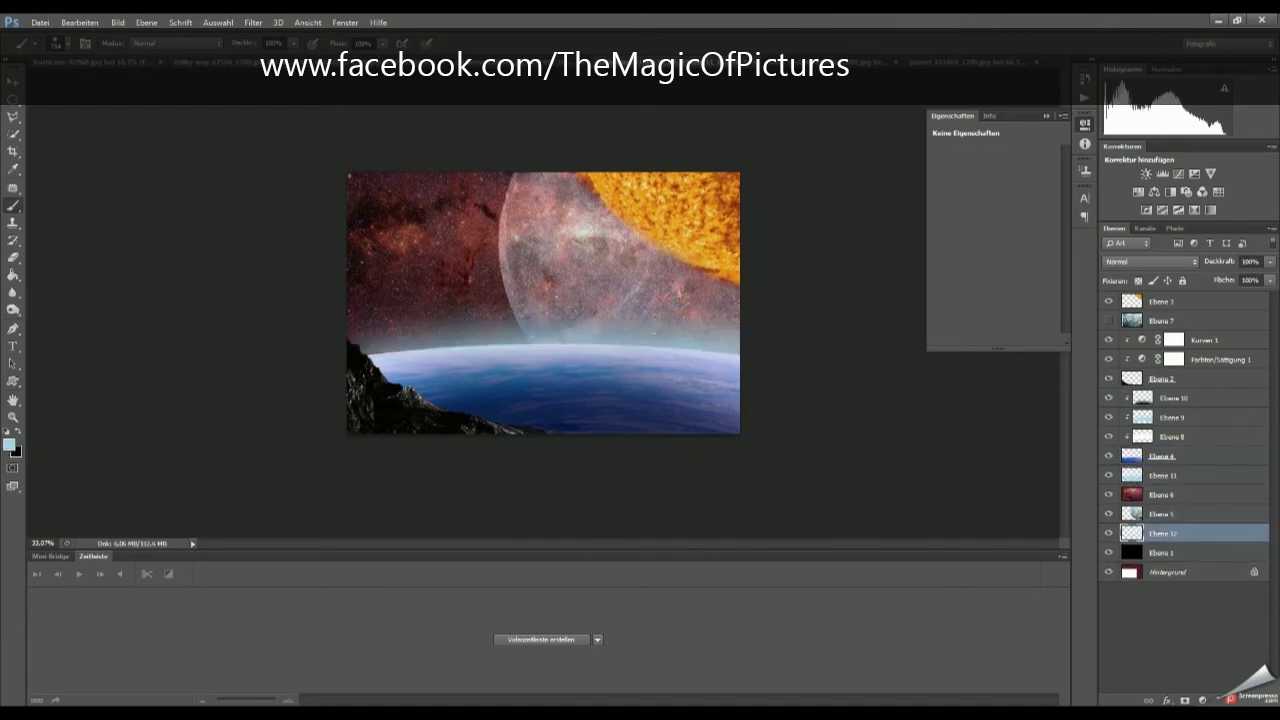
left_click_drag(540, 190, 490, 330)
left_click(1198, 320)
left_click(1203, 700)
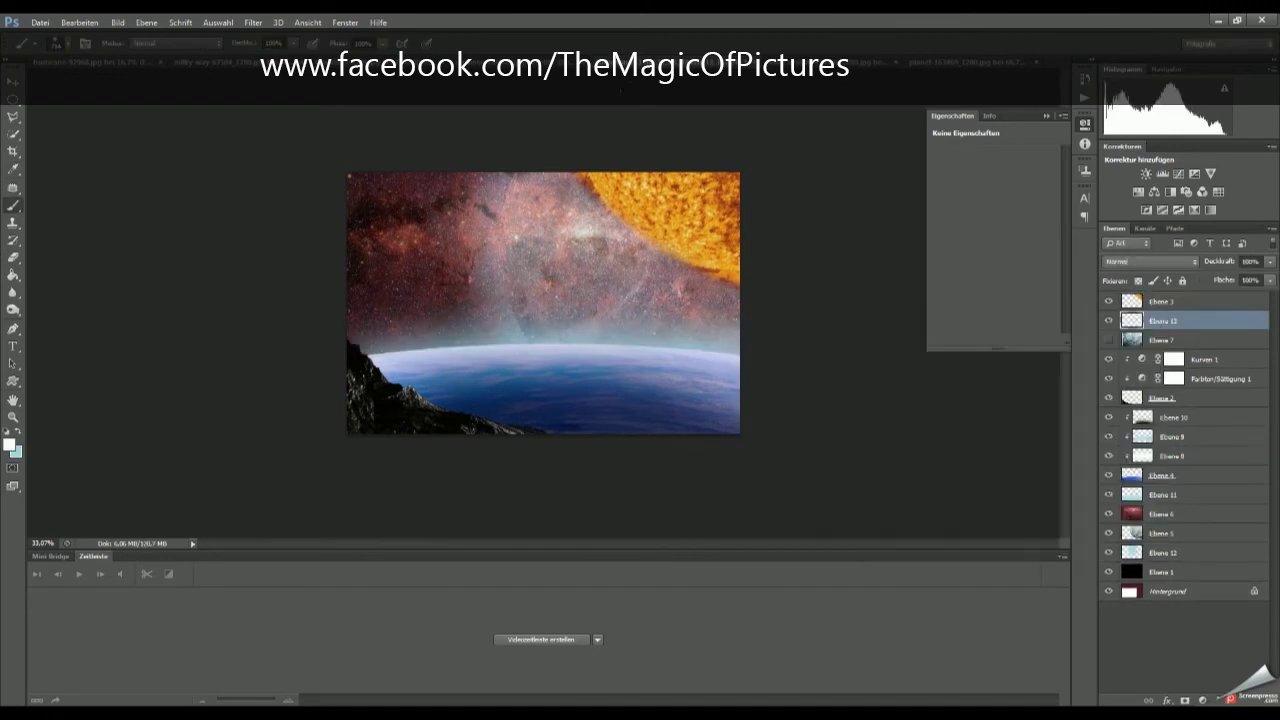
left_click_drag(590, 176, 738, 322)
- Set an orange painting colour, adjust layer opacity, and select Ebene 2
left_click(1203, 700)
left_click(9, 445)
left_click(913, 368)
left_click(1078, 346)
left_click(1270, 261)
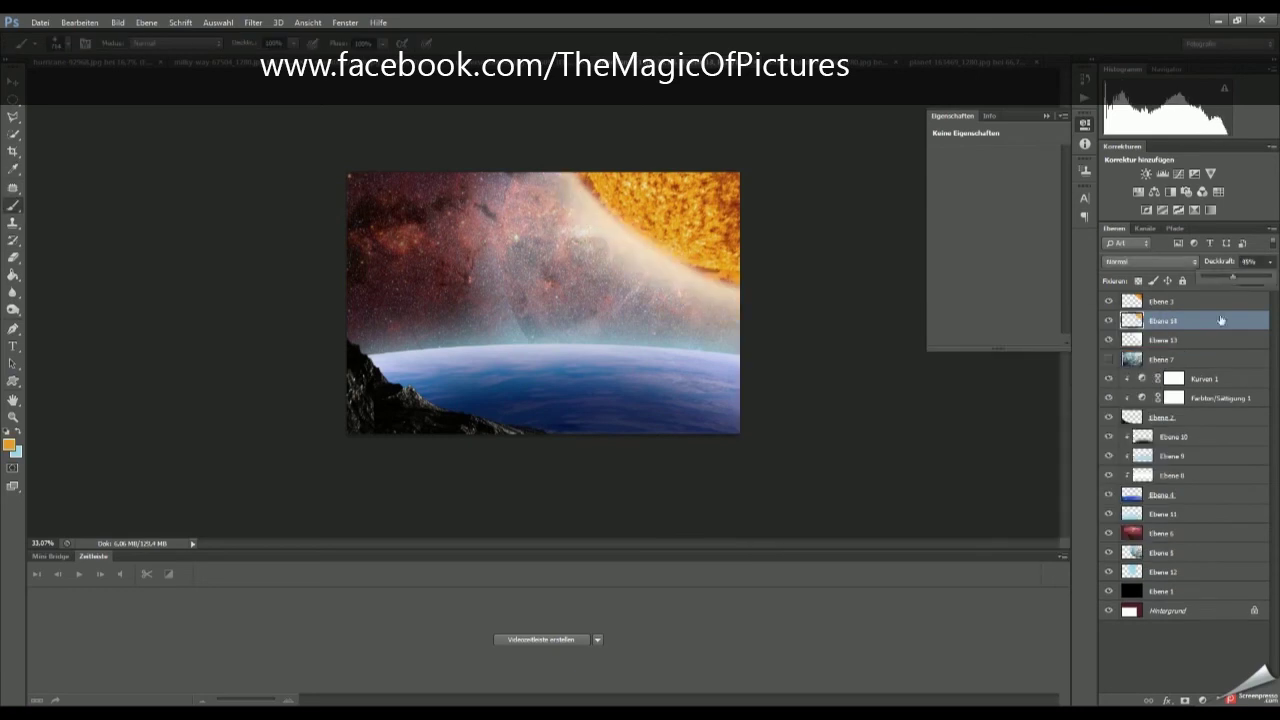
left_click(1162, 417)
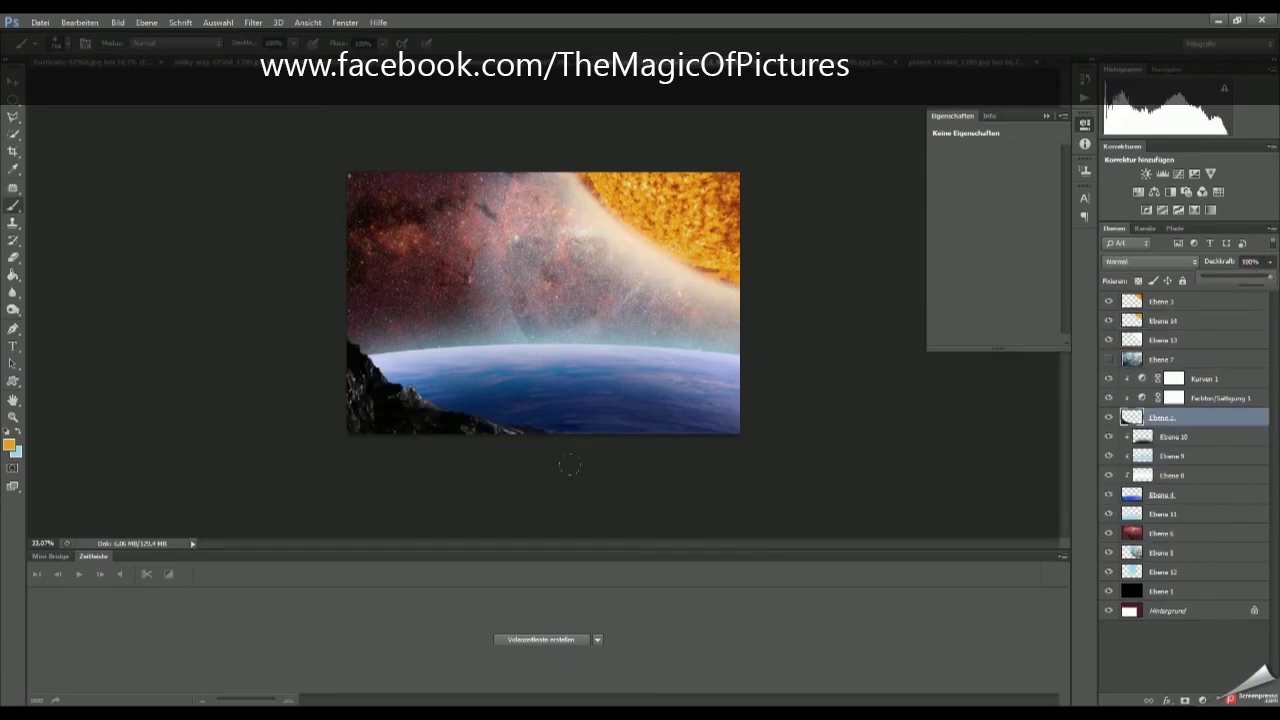
- Create a new layer above Ebene 2 and move Ebene 15 above Kurven 1
key("v")
key("ctrl+minus")
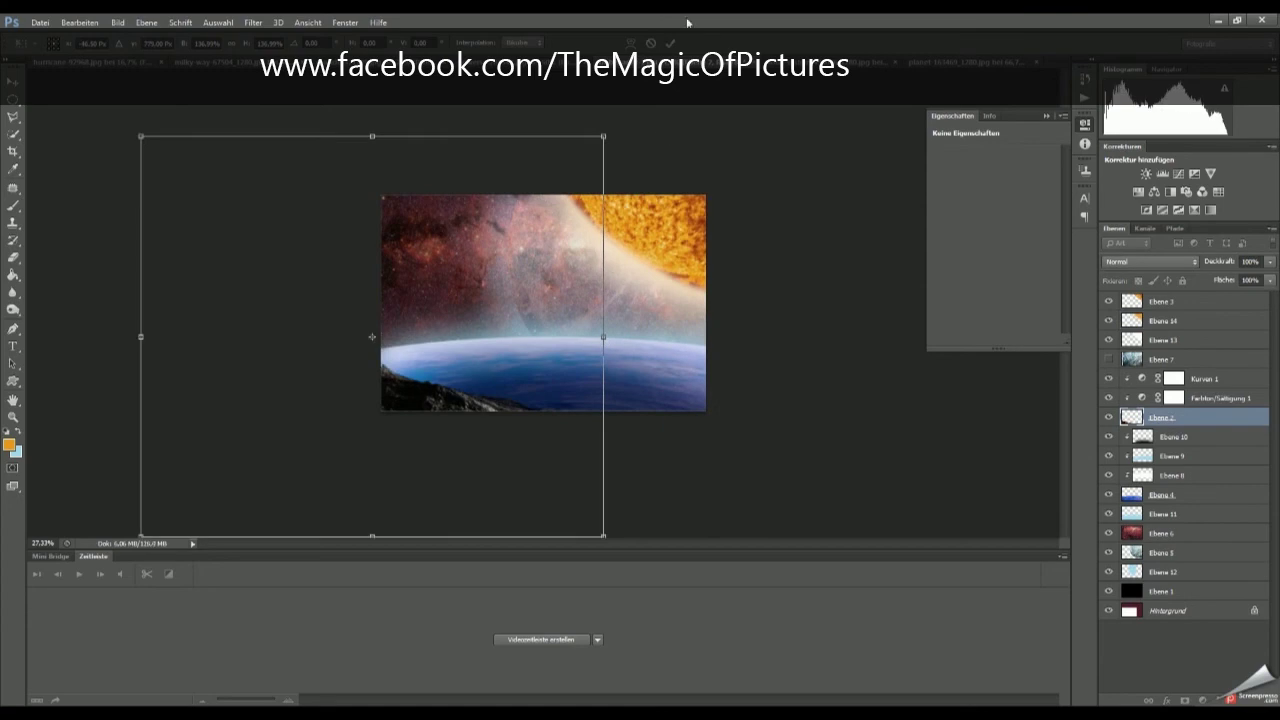
key("ctrl+shift+alt+n")
key("b")
key("x")
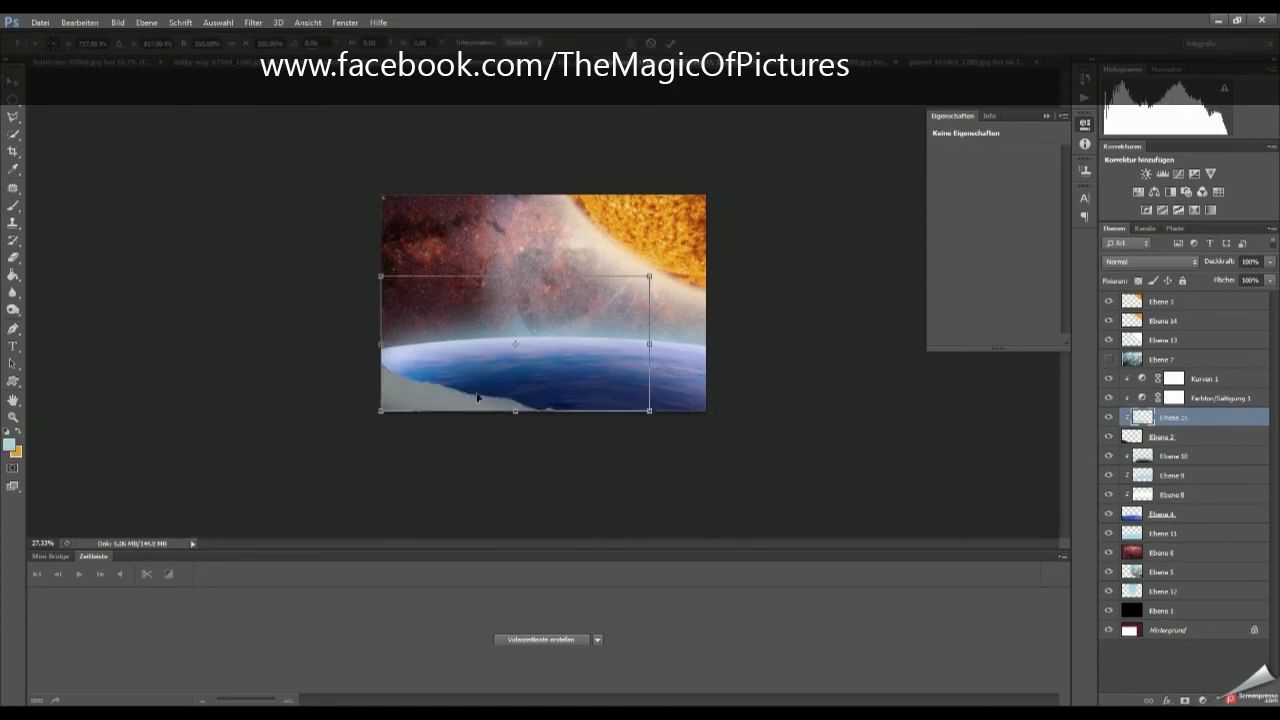
left_click_drag(1160, 417, 1160, 372)
- Set the layer to 18% opacity with the Farbig abwedeln blend mode
left_click(1249, 261)
type("18")
left_click(1150, 261)
left_click(1140, 388)
- Duplicate Ebene 6 and add a faint glow layer brightening the moon
left_click(1160, 552)
key("ctrl+j")
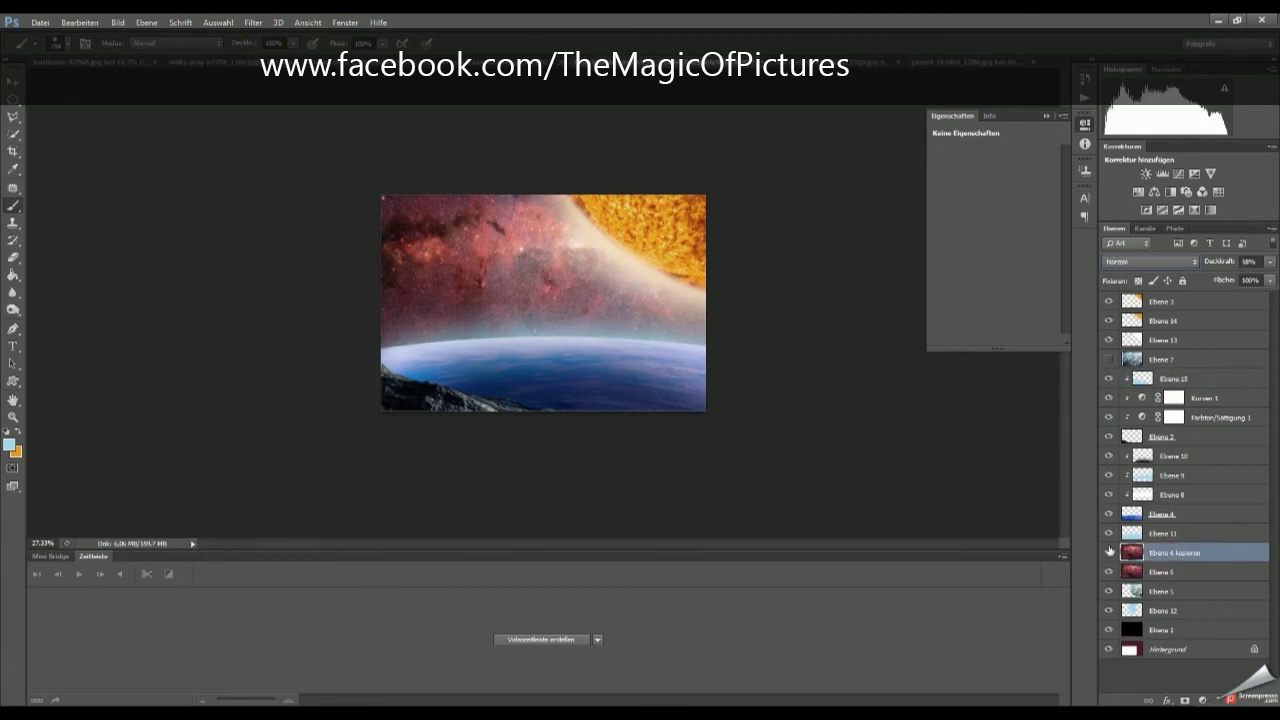
key("ctrl+j")
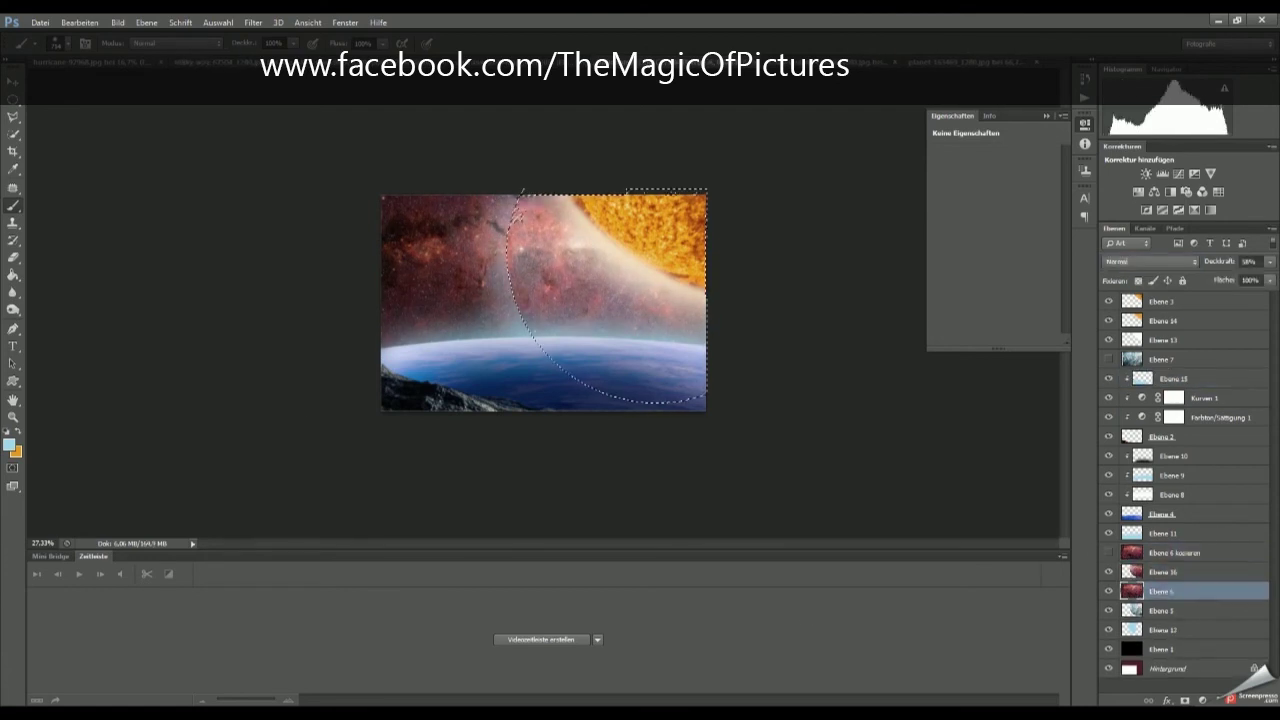
left_click_drag(1270, 261, 1222, 279)
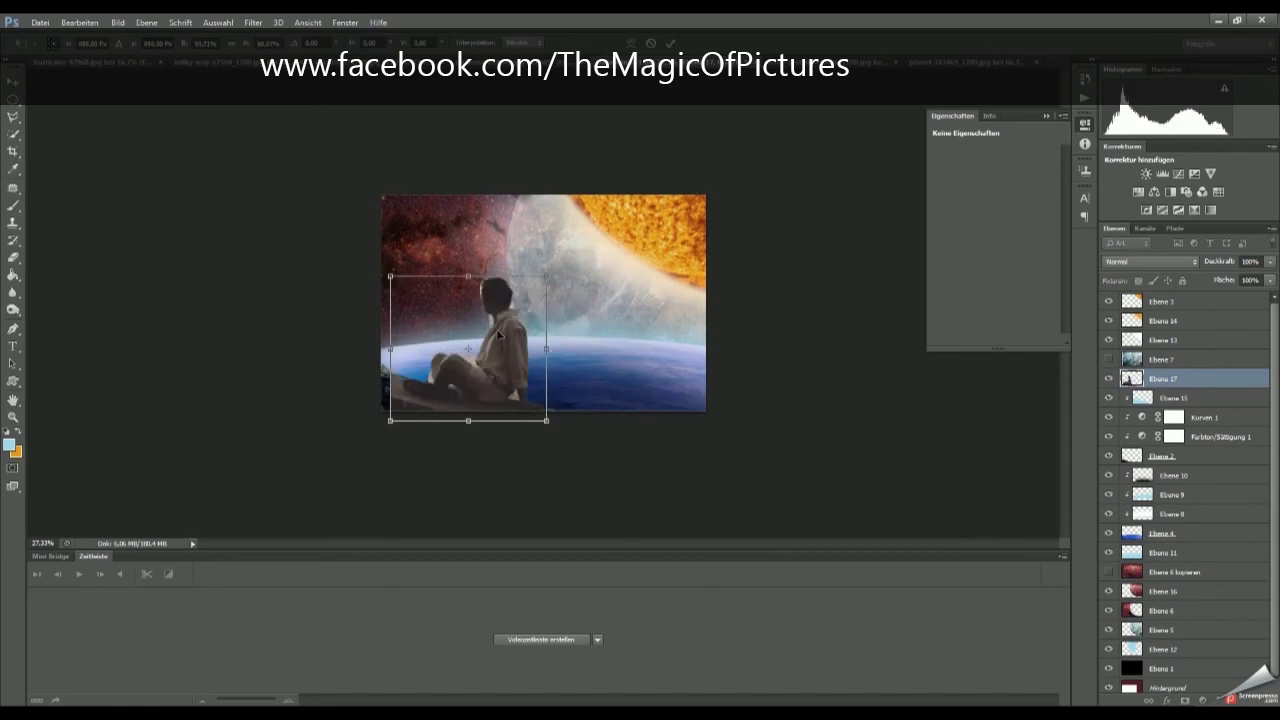
- Zoom to check edges and move the seated man onto the rocky ledge
scroll(520, 451, "up", 5)
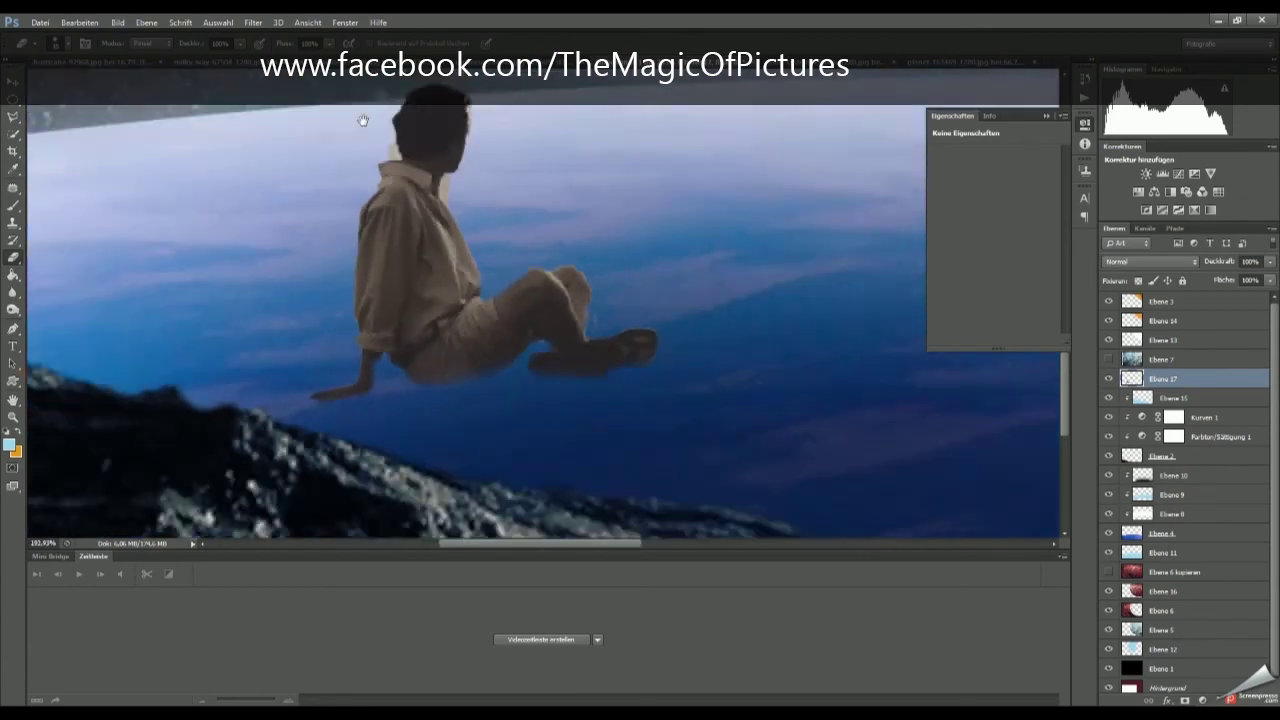
scroll(630, 330, "up", 2)
key("v")
scroll(592, 435, "down", 5)
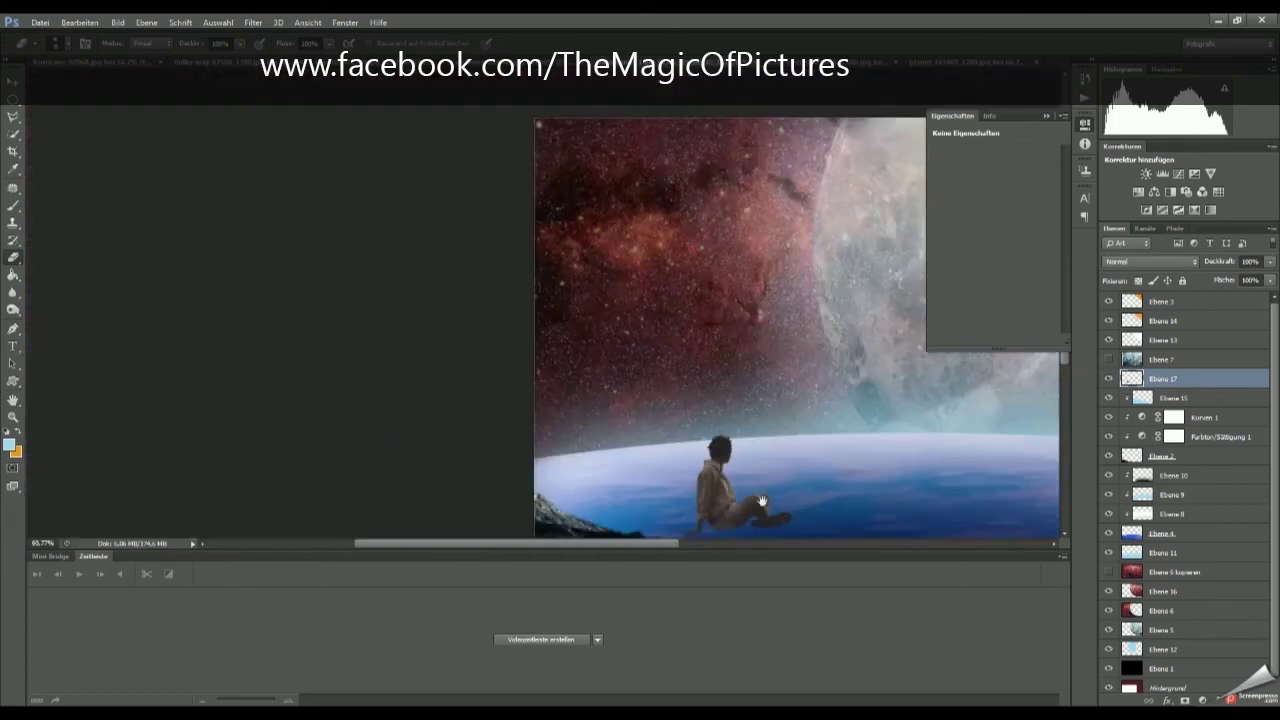
left_click_drag(595, 290, 585, 313)
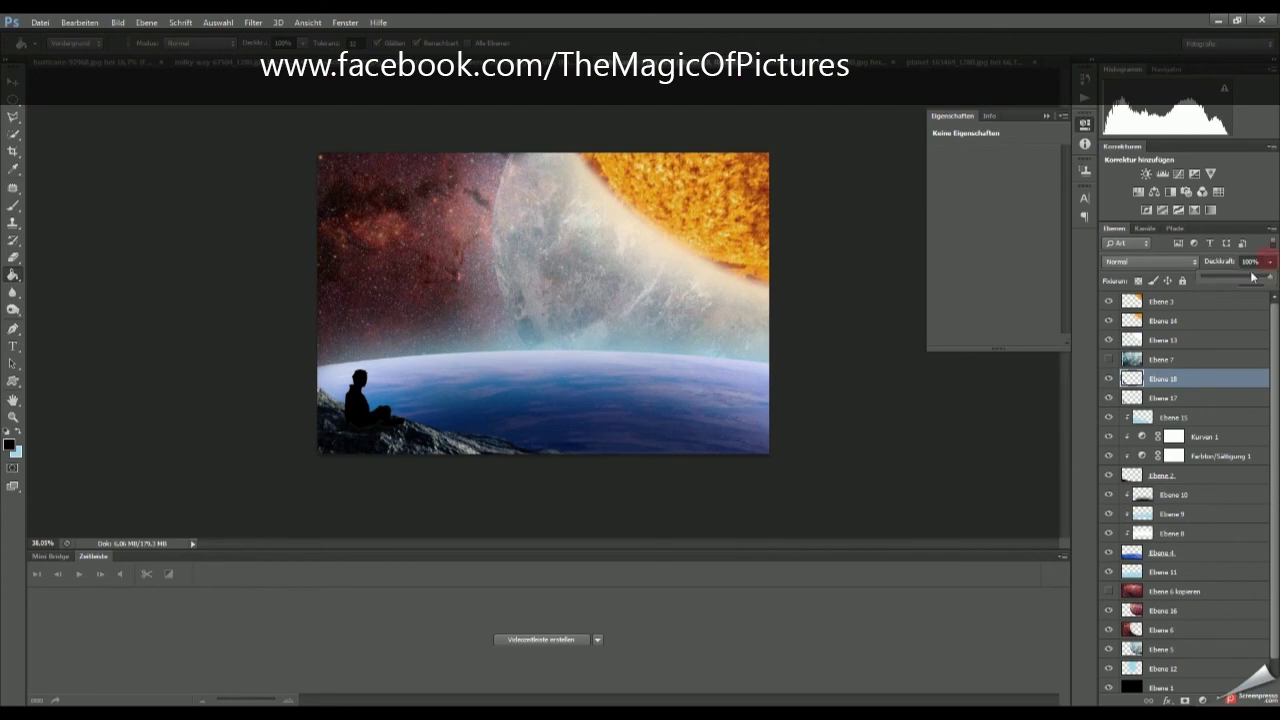
- Fade the silhouette layer to 67% opacity and apply a Gaussian Blur
left_click_drag(1252, 277, 1232, 277)
left_click(253, 22)
left_click(519, 339)
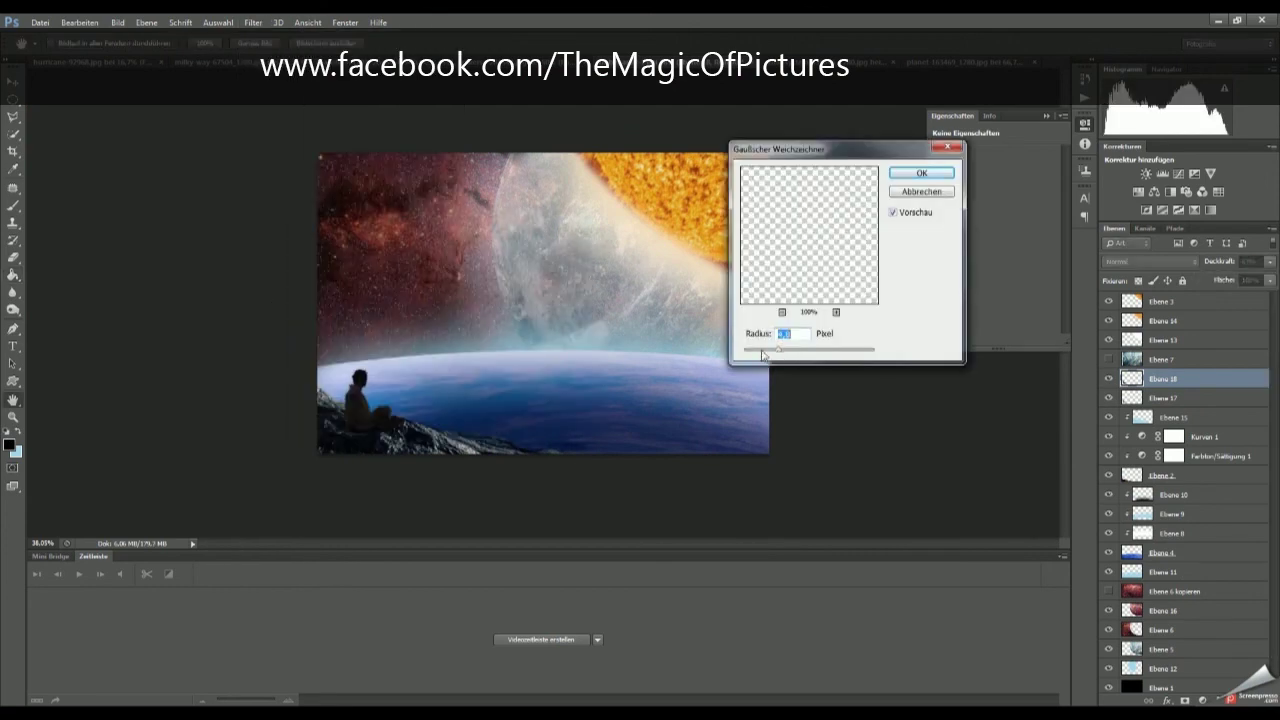
key("Return")
- Duplicate the silhouette and offset the copy beside the figure, then fit the view
key("ctrl+j")
key("ctrl+t")
left_click_drag(370, 420, 372, 458)
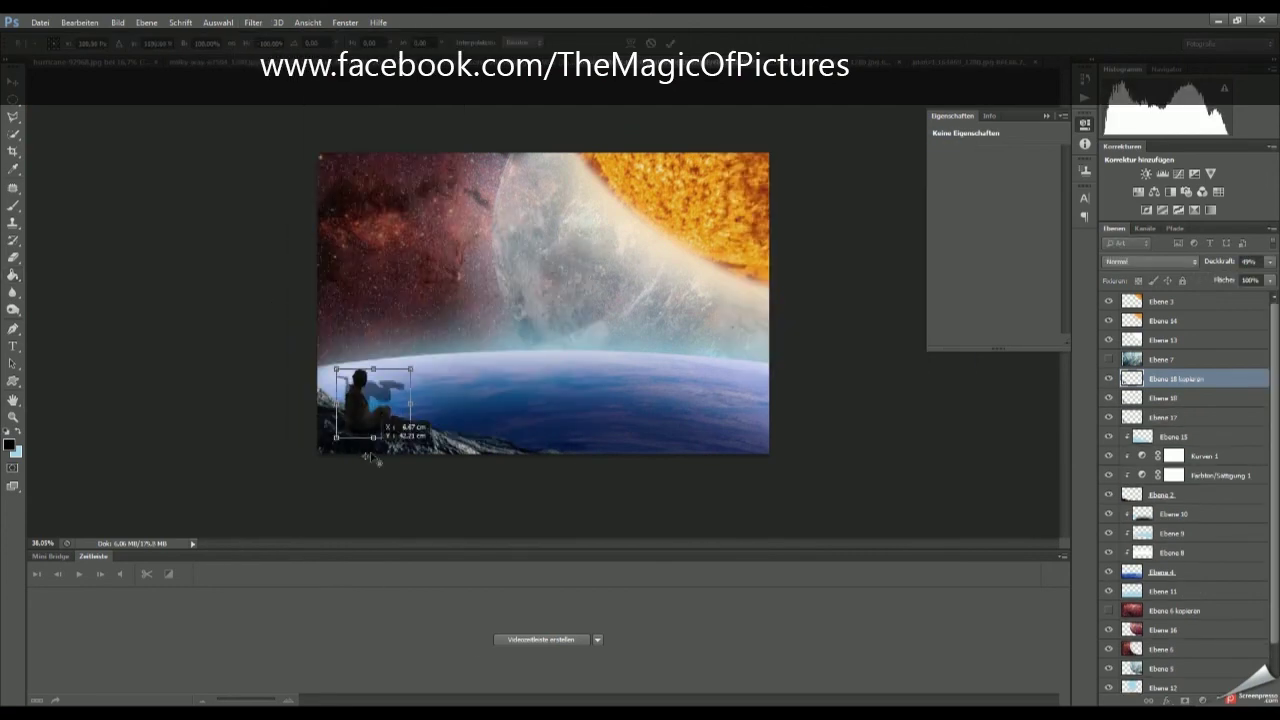
key("Return")
left_click(253, 22)
key("Escape")
key("ctrl+0")
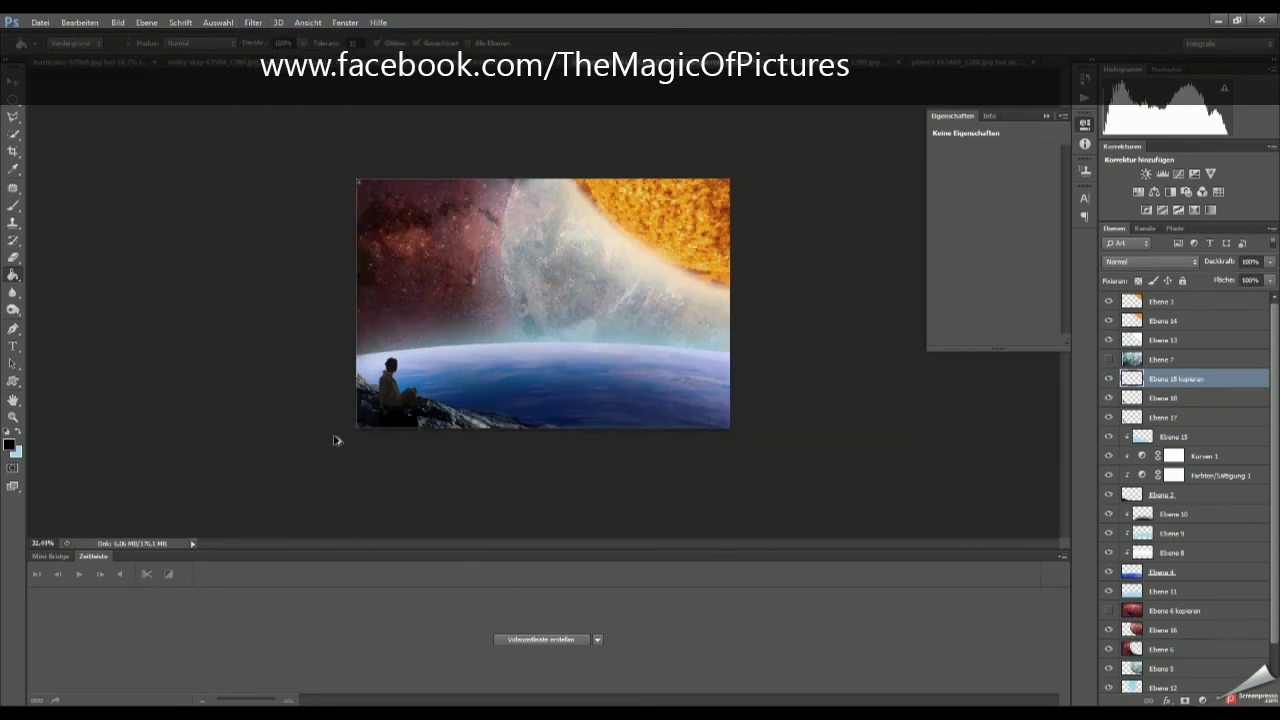
- Paint shading on a clipped Farbig abwedeln layer and erase paint beside the legs
left_click(1175, 417)
key("ctrl+shift+alt+n")
key("b")
left_click_drag(304, 400, 325, 448)
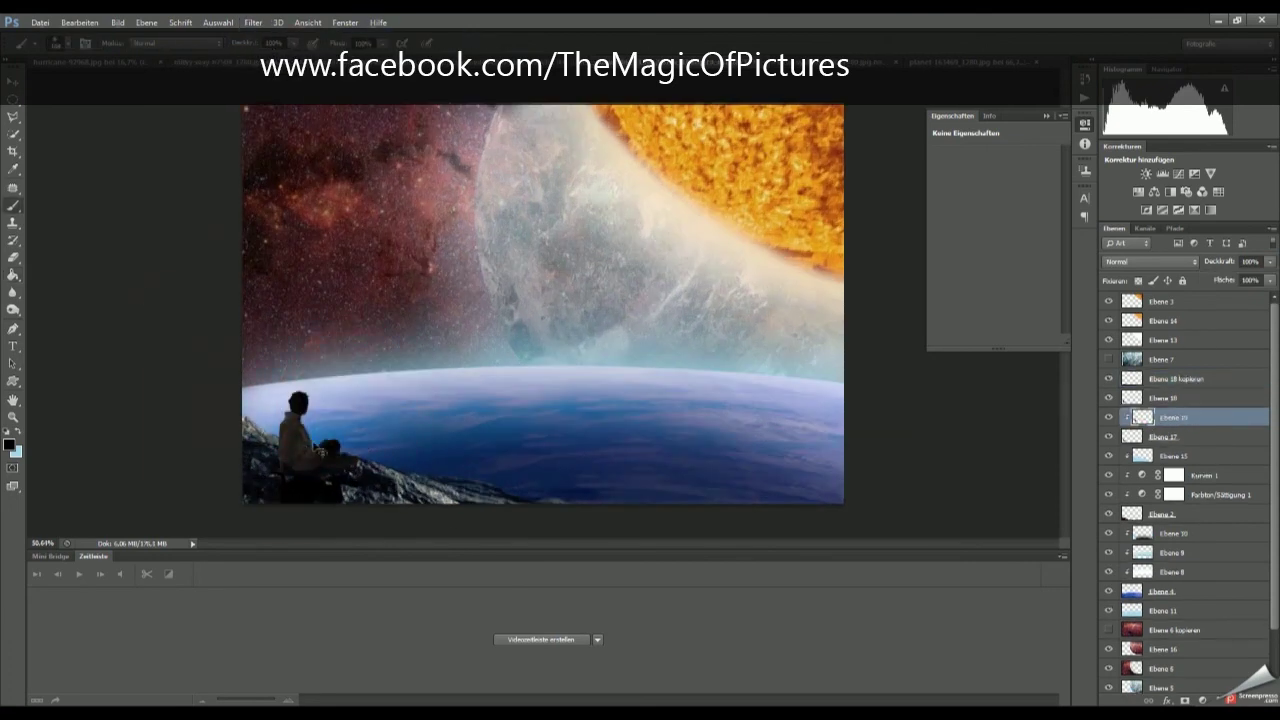
left_click(1150, 261)
left_click(1168, 416)
key("e")
left_click_drag(337, 471, 355, 465)
- Add more clipped layers above Ebene 19 and Ebene 17 with a new colour, then erase
key("ctrl+shift+alt+n")
left_click(9, 443)
left_click(1080, 340)
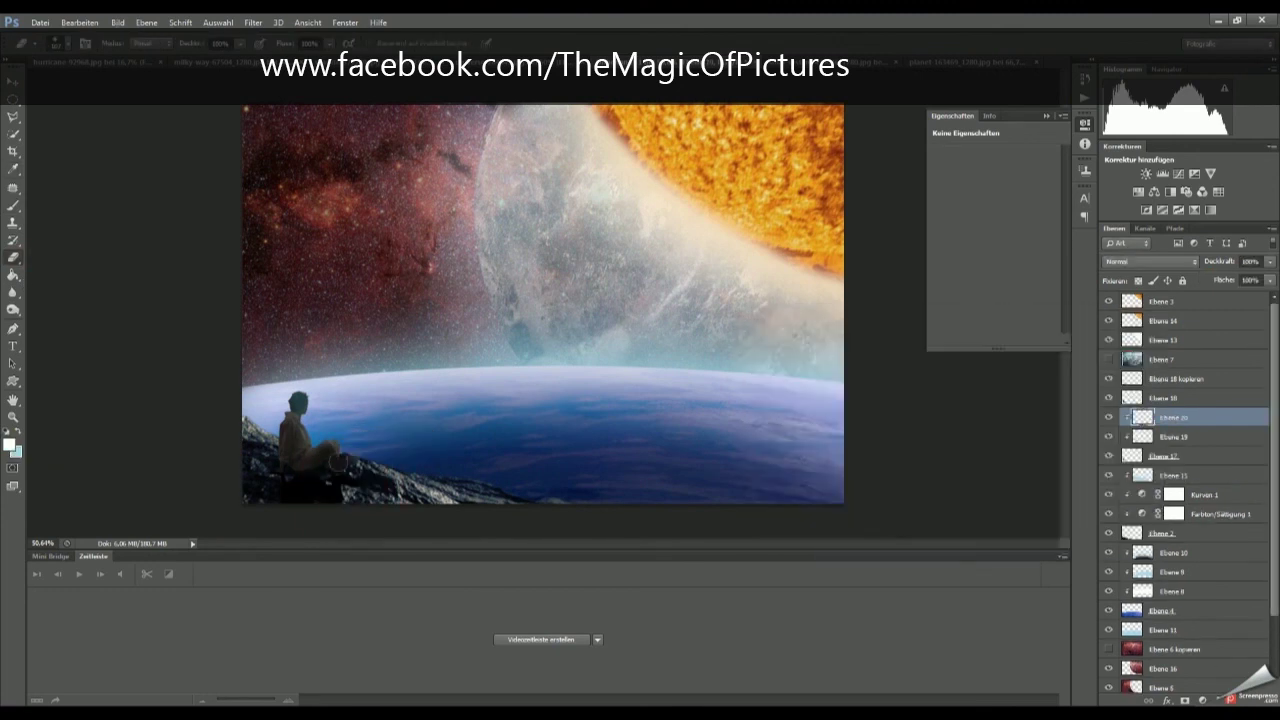
left_click(1203, 462)
key("ctrl+shift+n")
key("Return")
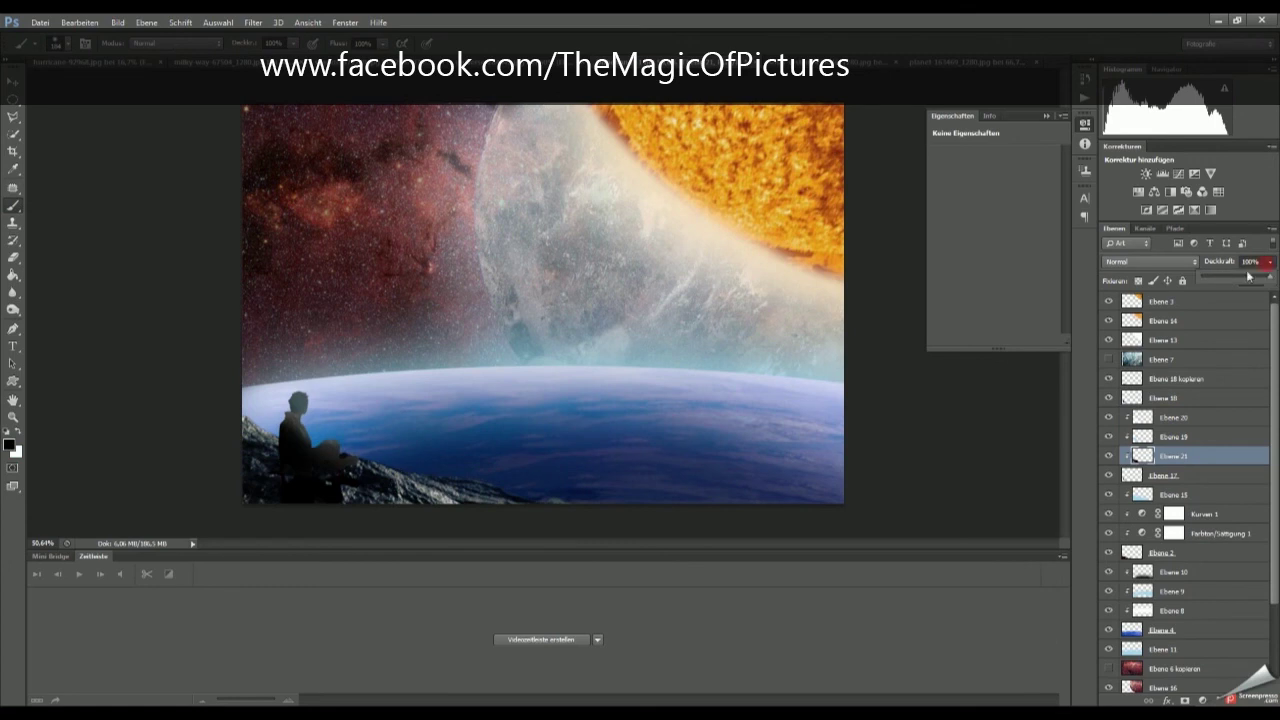
key("e")
left_click(1230, 476)
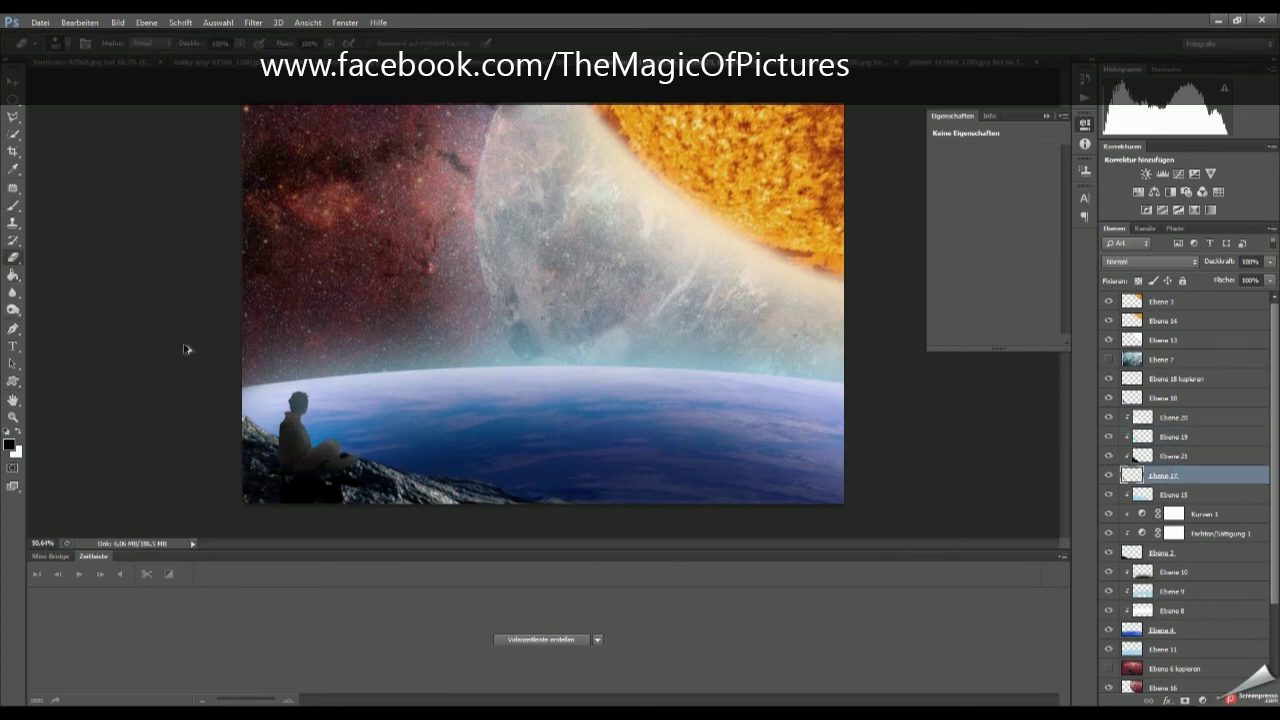
scroll(400, 300, "up", 3)
scroll(588, 204, "up", 3)
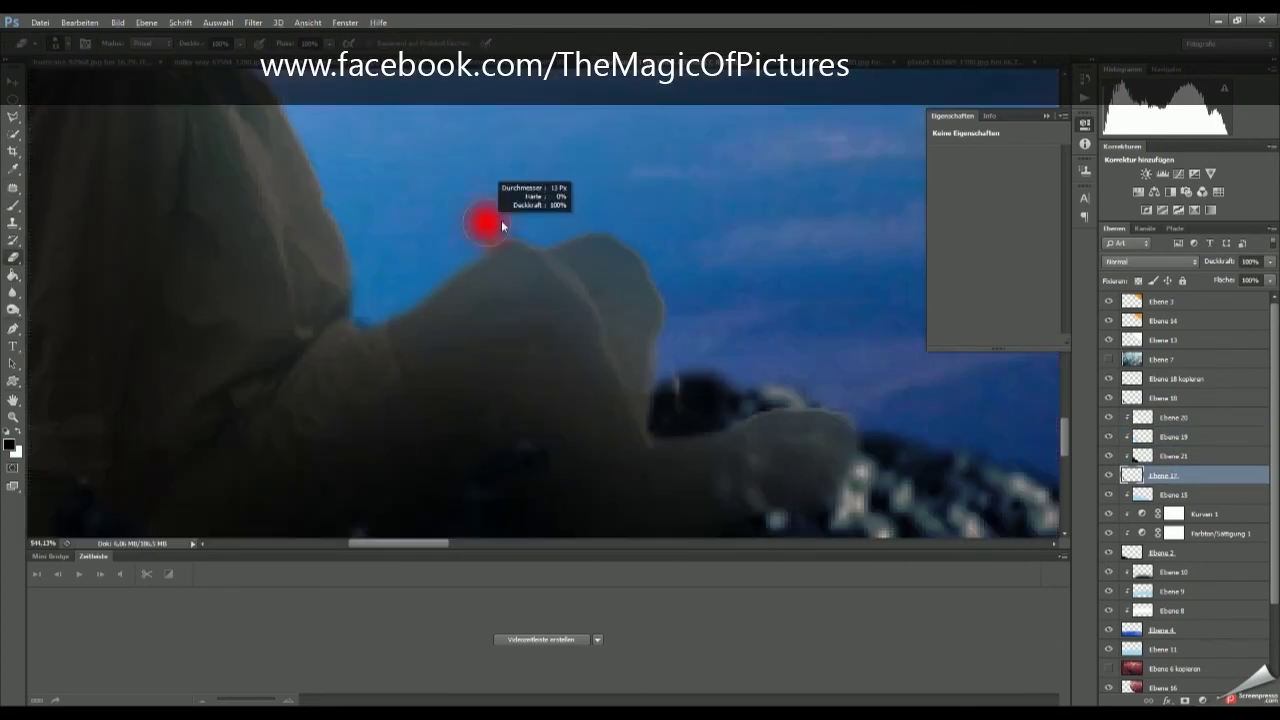
scroll(615, 325, "down", 5)
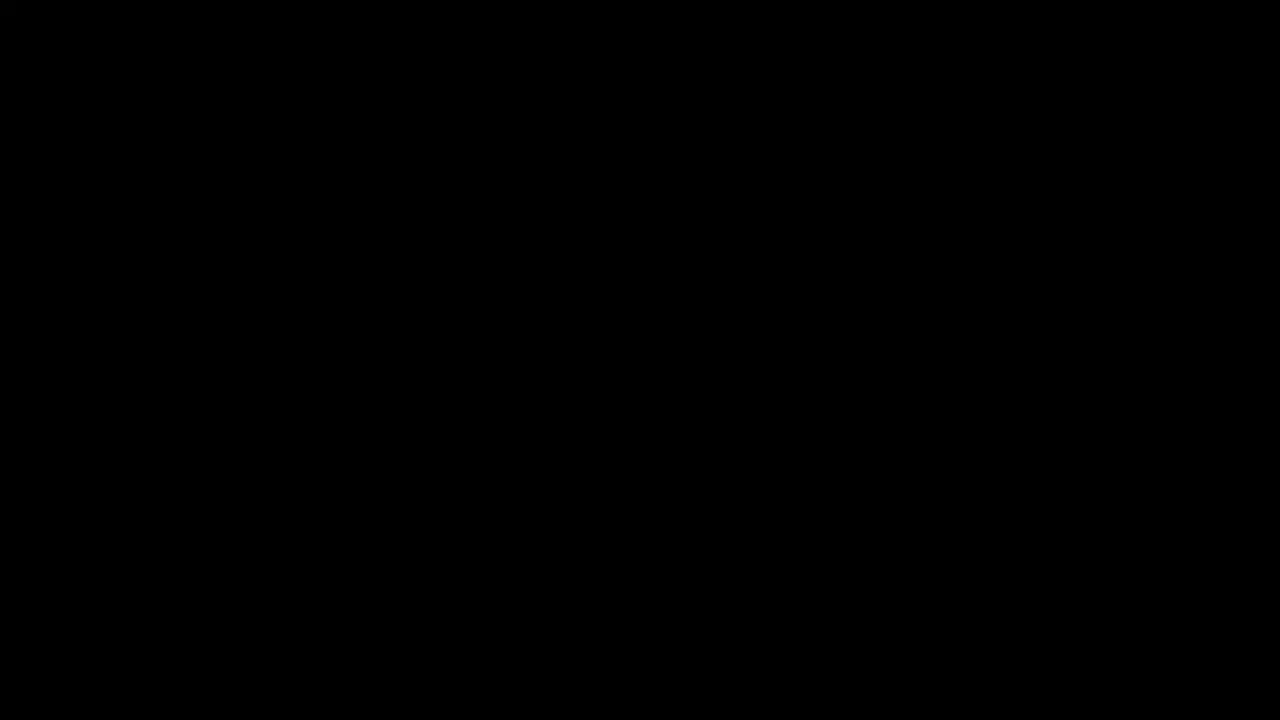